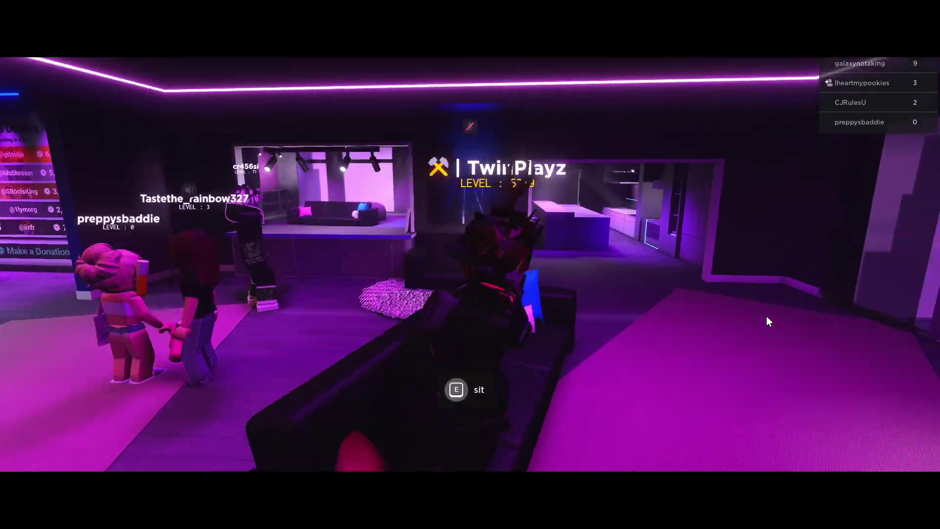
right_drag(766, 316, 766, 316)
key(w)
key(w)
right_drag(683, 276, 683, 275)
key(w)
key(s)
key(w)
key(w)
key(s)
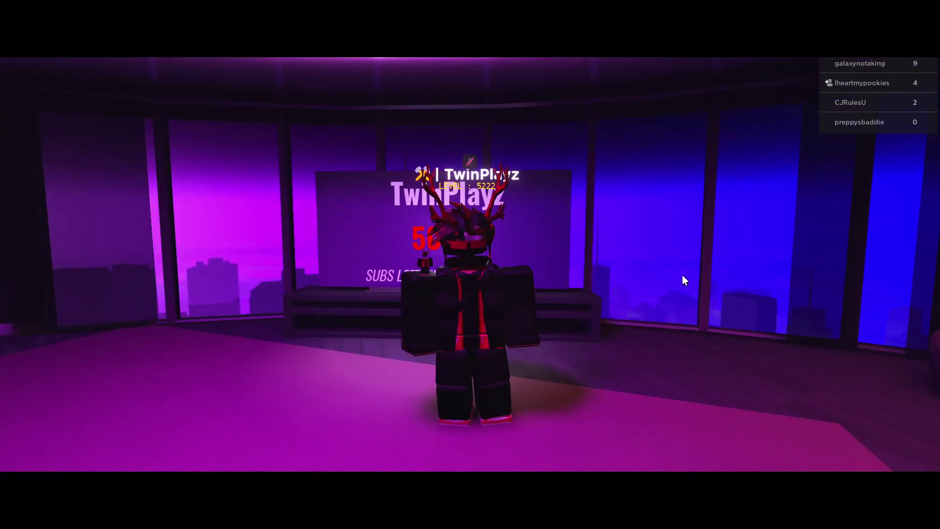
scroll(683, 276, up, 4)
scroll(683, 274, down, 5)
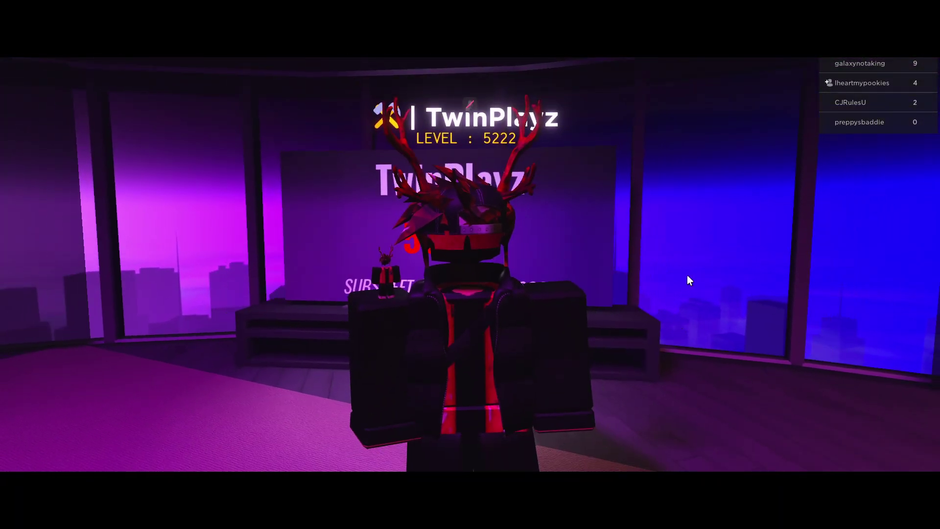
scroll(694, 278, up, 2)
scroll(694, 278, down, 3)
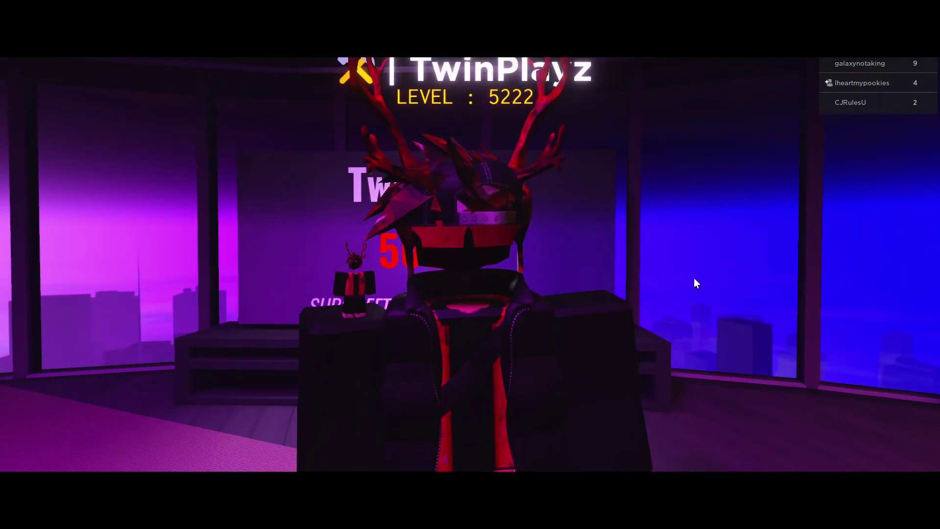
right_drag(695, 279, 695, 278)
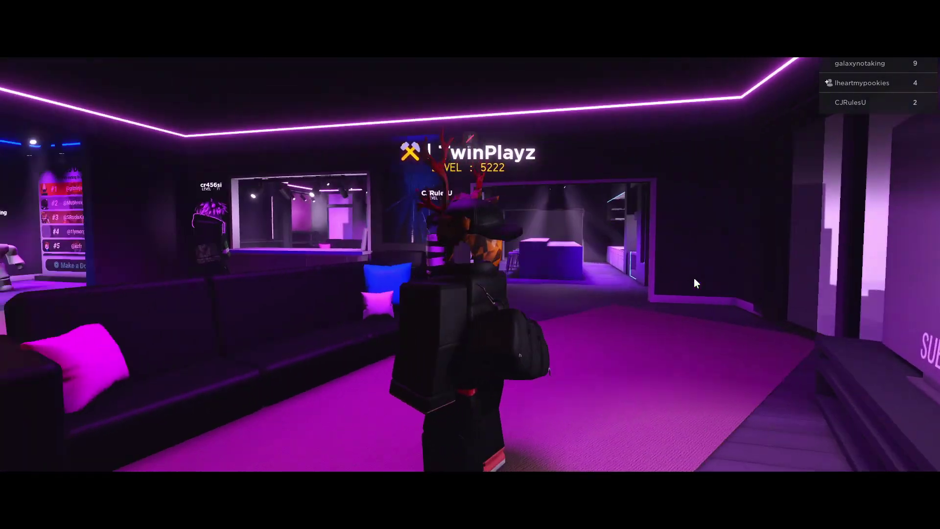
key(w)
key(d)
key(s)
scroll(695, 278, up, 3)
scroll(694, 278, down, 3)
scroll(694, 278, up, 2)
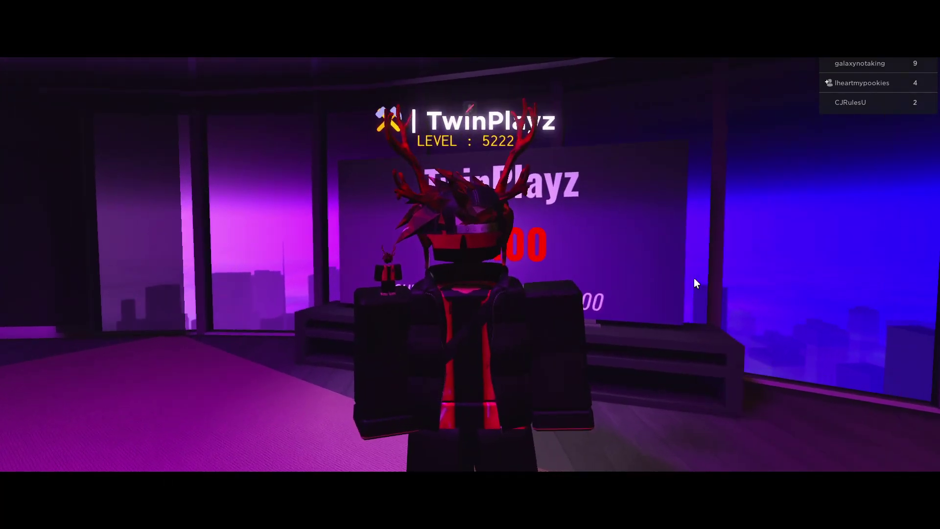
scroll(694, 277, down, 1)
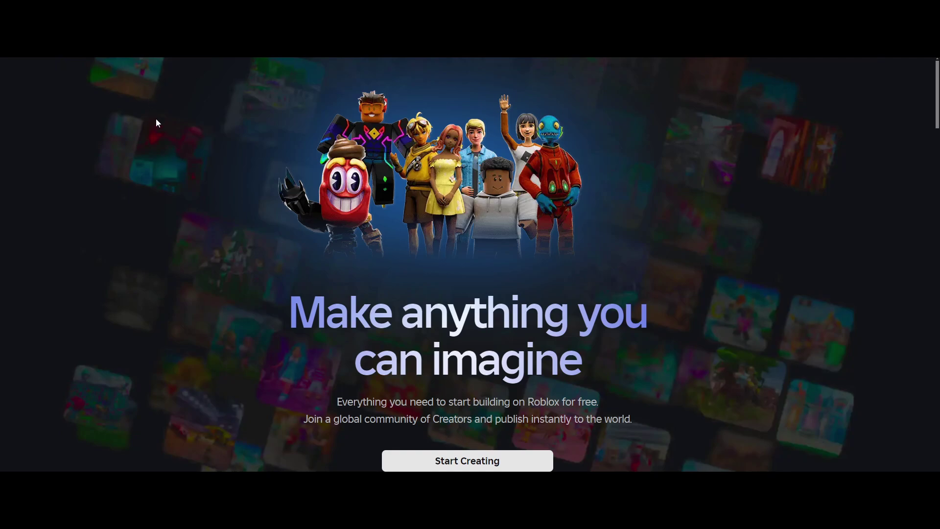
Examine the Roblox Creator landing page for its featured experiences, Studio overview, publishing information and creator tools and resources
scroll(171, 123, down, 6)
scroll(216, 151, up, 6)
scroll(644, 308, down, 3)
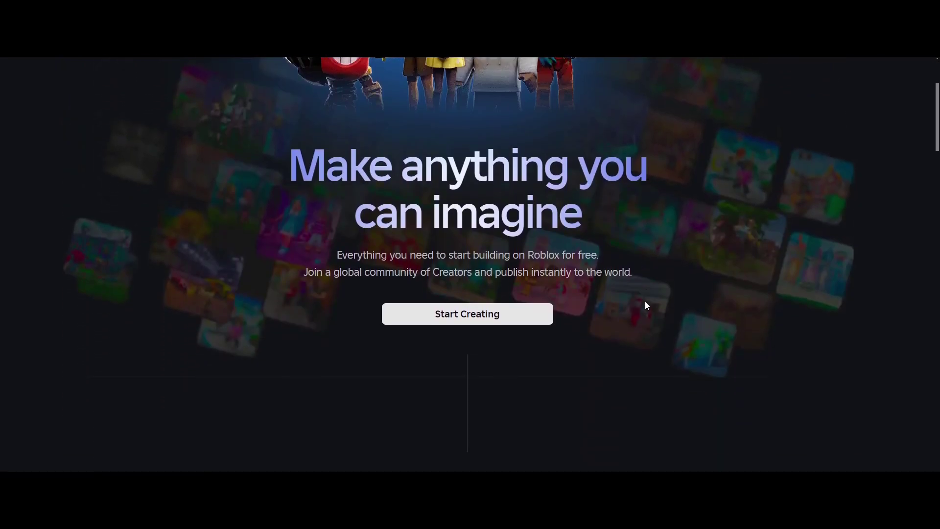
scroll(636, 308, up, 2)
scroll(354, 290, down, 2)
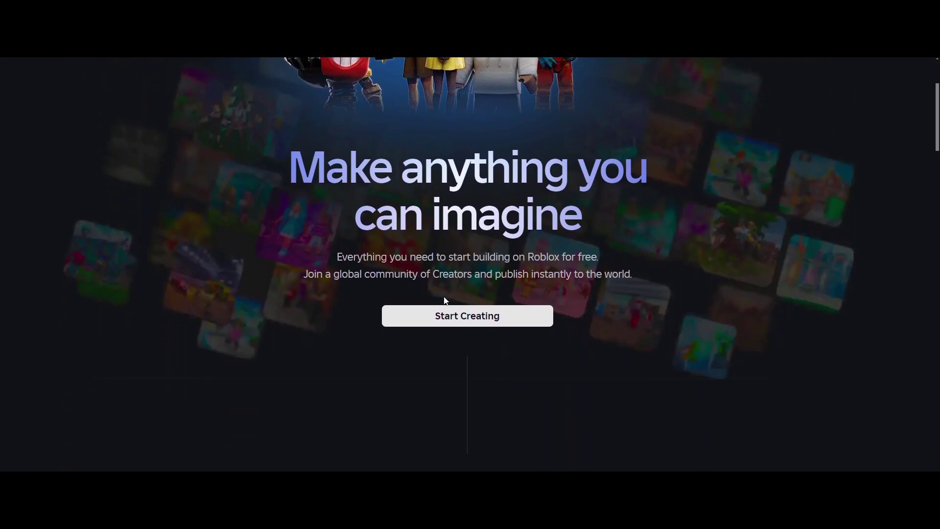
scroll(445, 299, down, 6)
scroll(462, 192, down, 1)
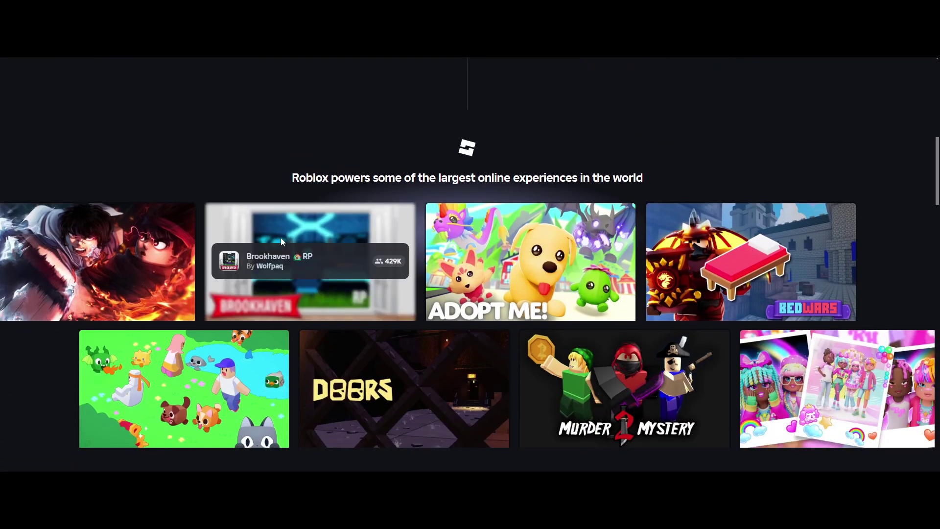
scroll(576, 333, down, 4)
scroll(566, 210, down, 5)
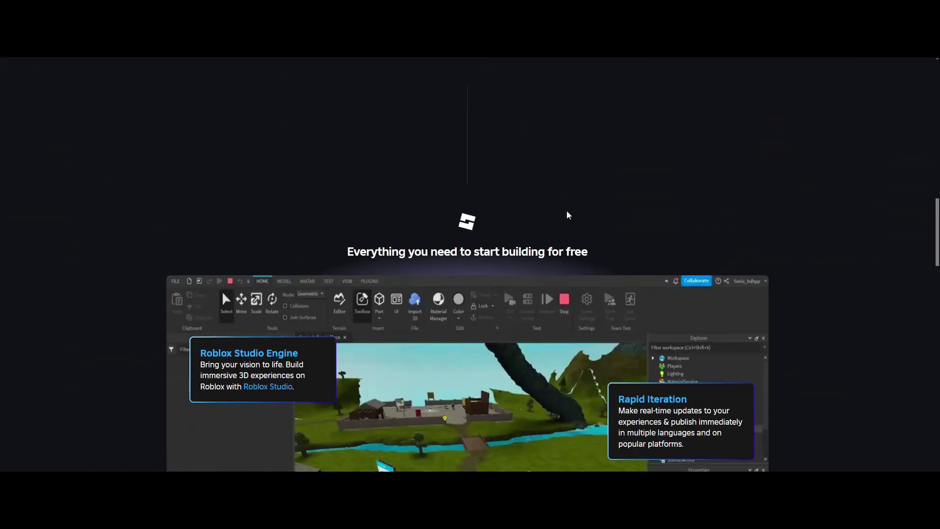
scroll(397, 245, down, 6)
scroll(418, 275, up, 2)
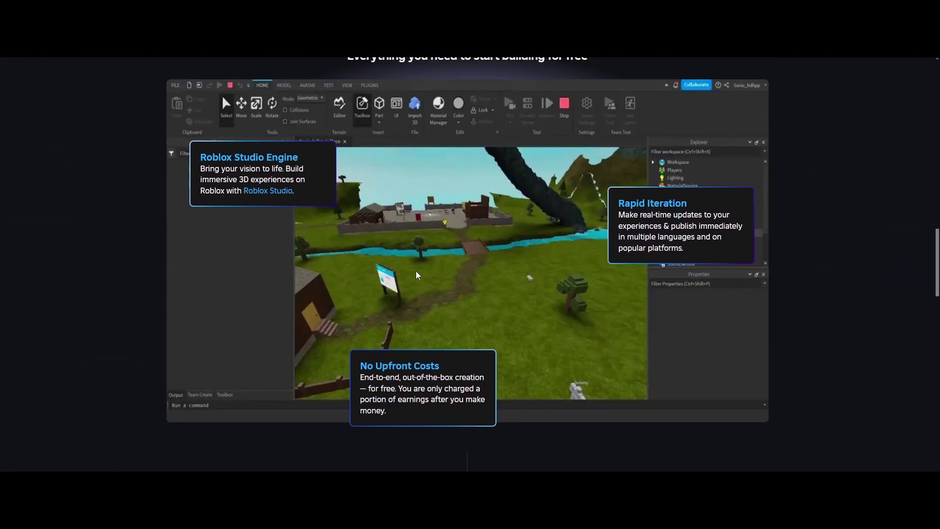
scroll(468, 162, down, 10)
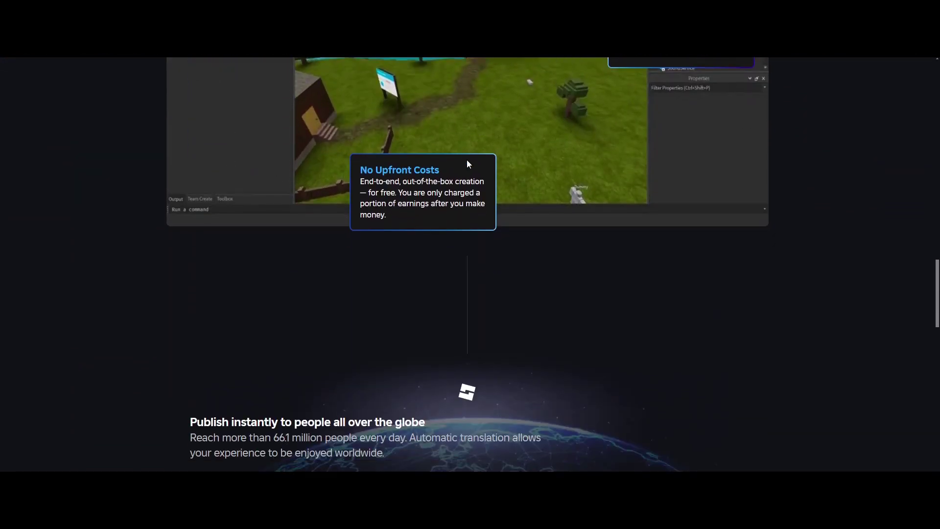
scroll(489, 181, down, 5)
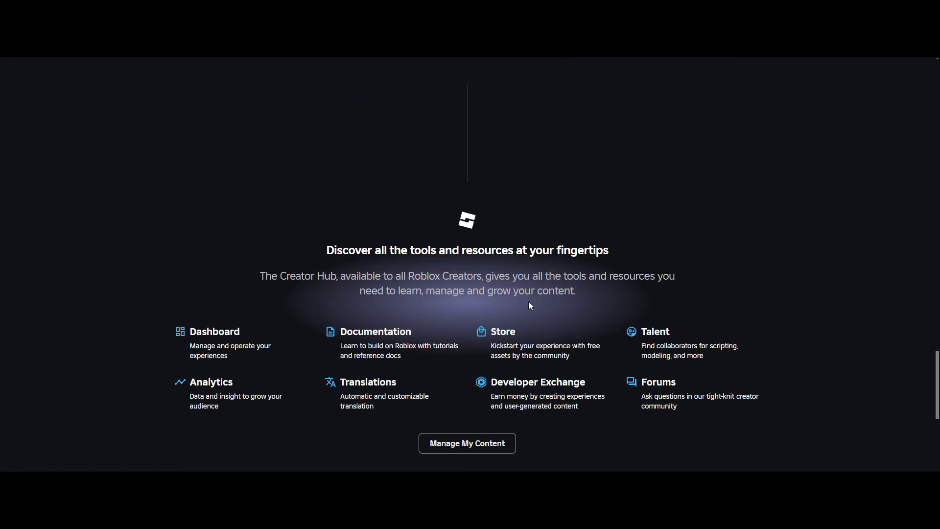
scroll(529, 305, down, 4)
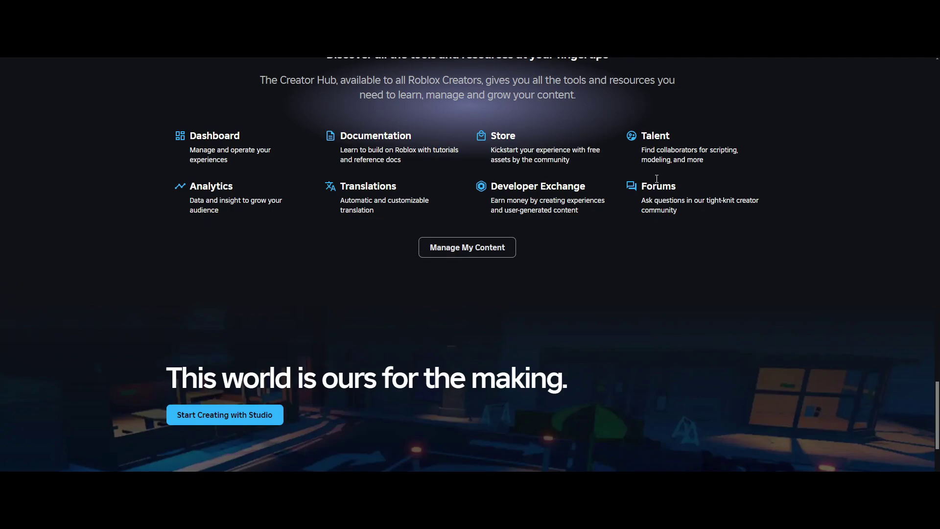
scroll(452, 252, down, 4)
scroll(249, 212, up, 15)
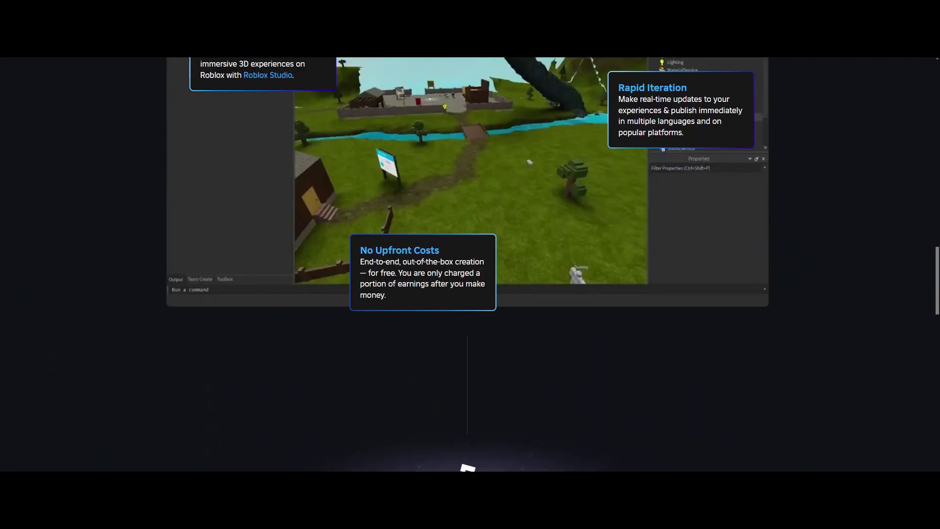
mouse_move(201, 45)
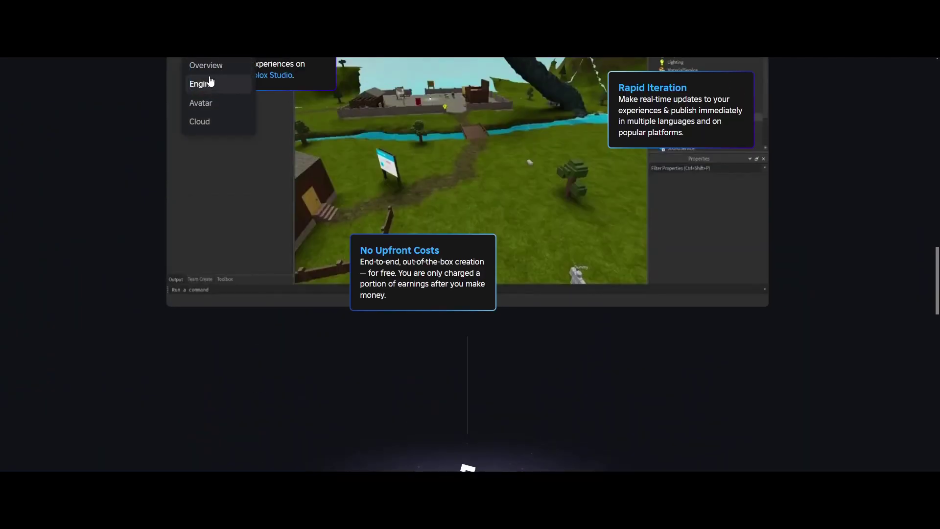
scroll(384, 310, up, 10)
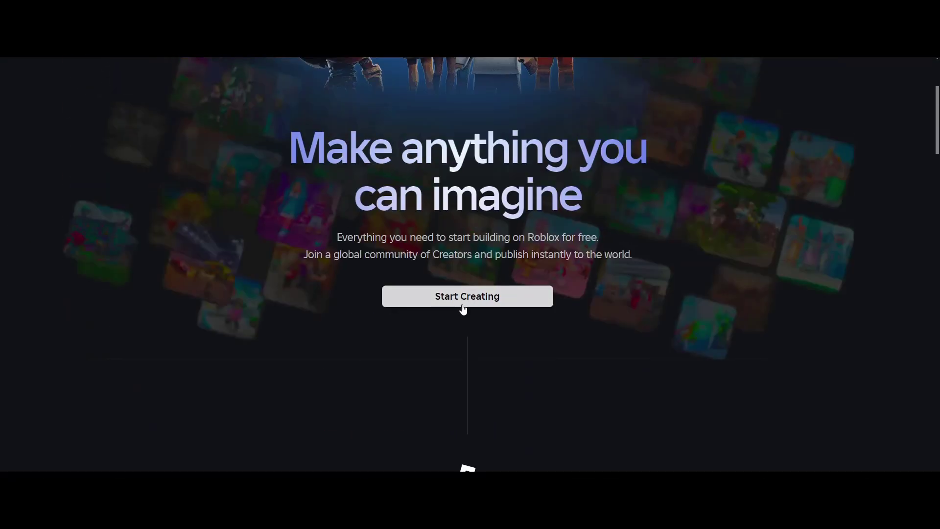
scroll(487, 343, up, 2)
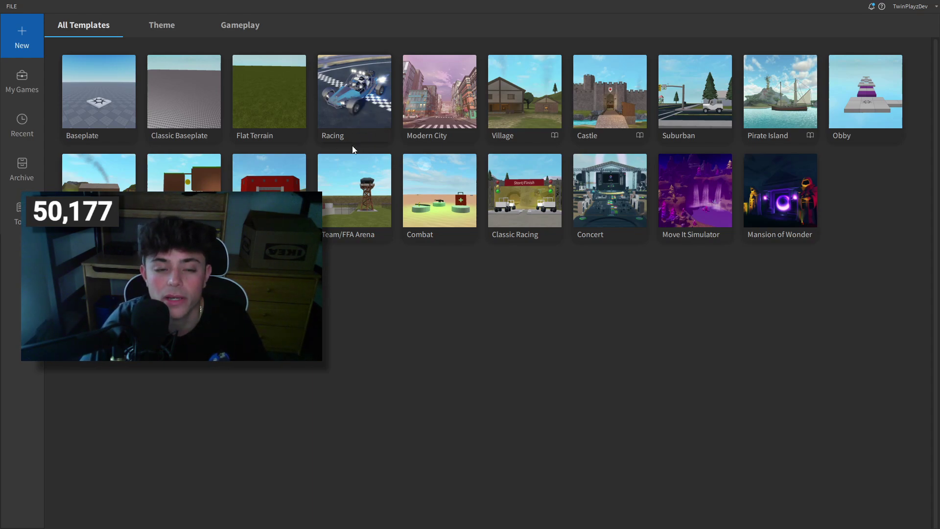
Browse the Theme and Gameplay template categories, the existing and archived games, and the introductory tour of Roblox Studio
click(166, 32)
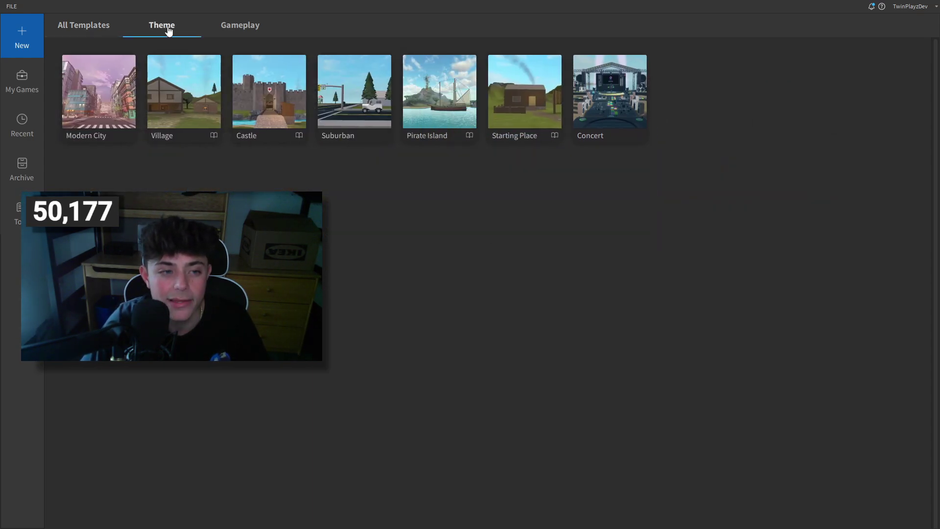
click(237, 30)
click(152, 33)
click(90, 31)
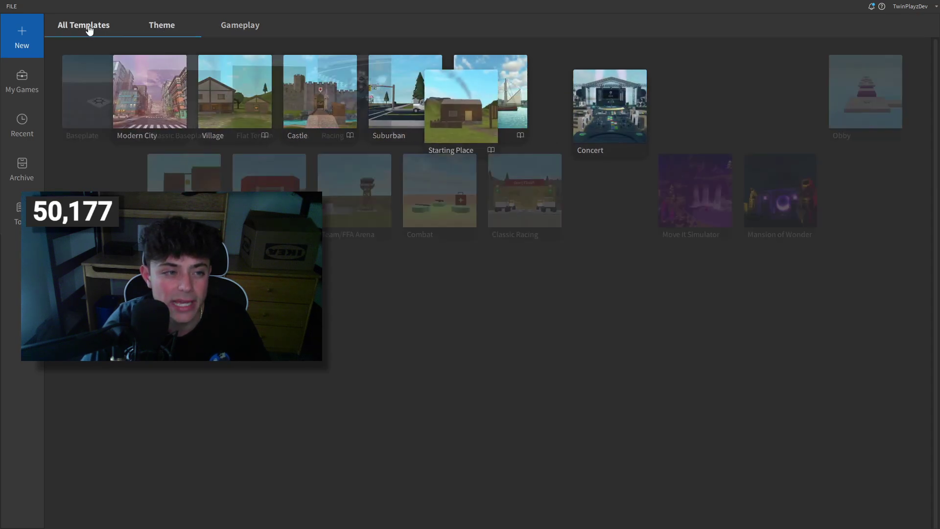
click(19, 90)
click(22, 168)
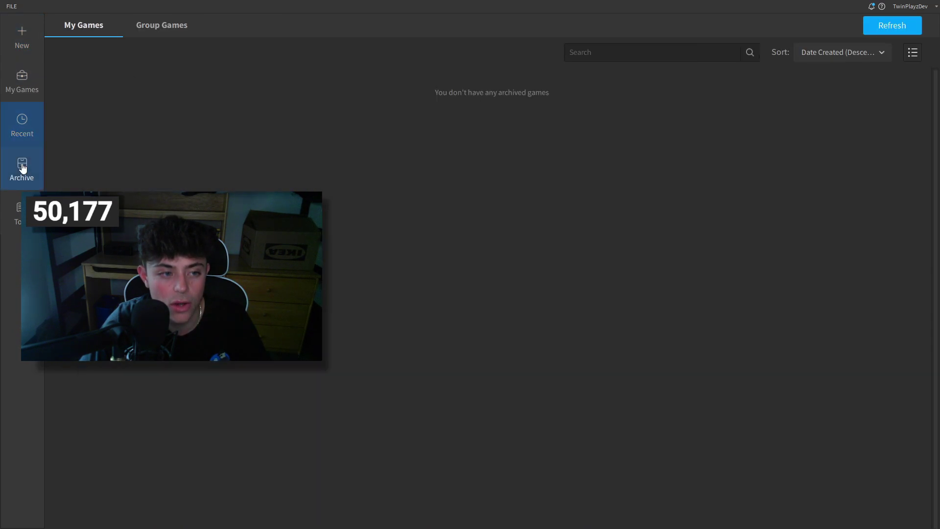
click(17, 213)
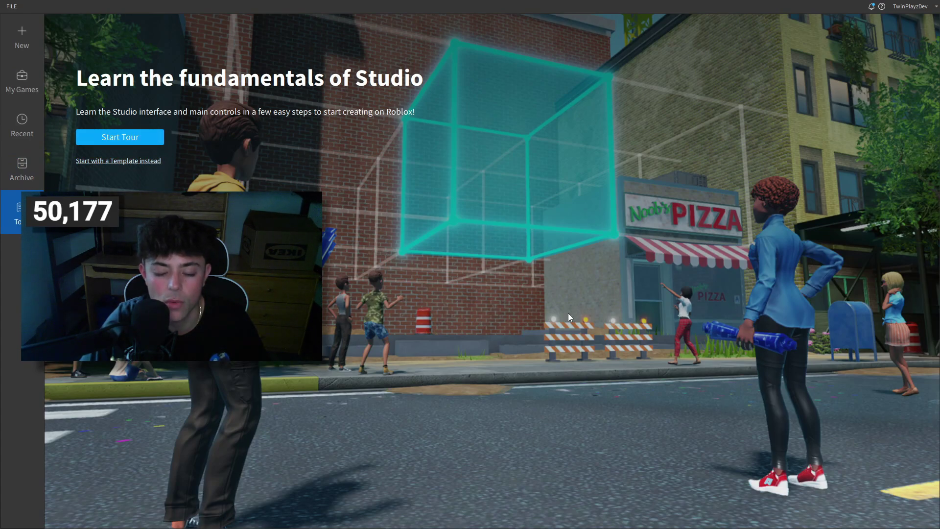
Review the lists of own games, group games and games shared with the account
click(27, 80)
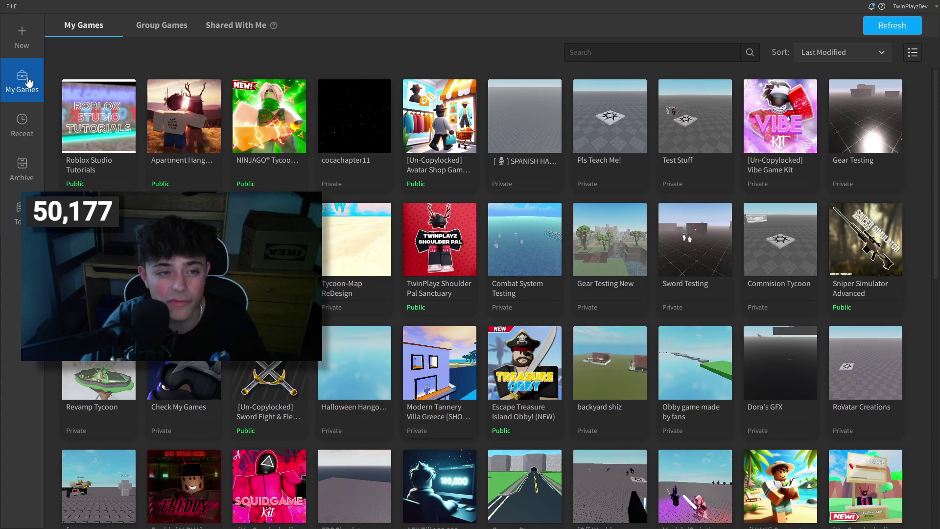
click(128, 27)
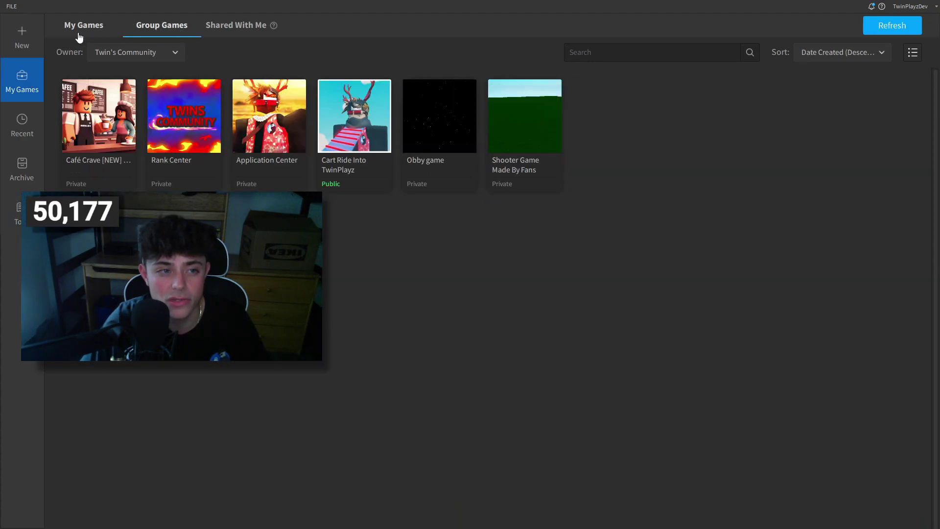
click(81, 29)
click(182, 27)
click(237, 27)
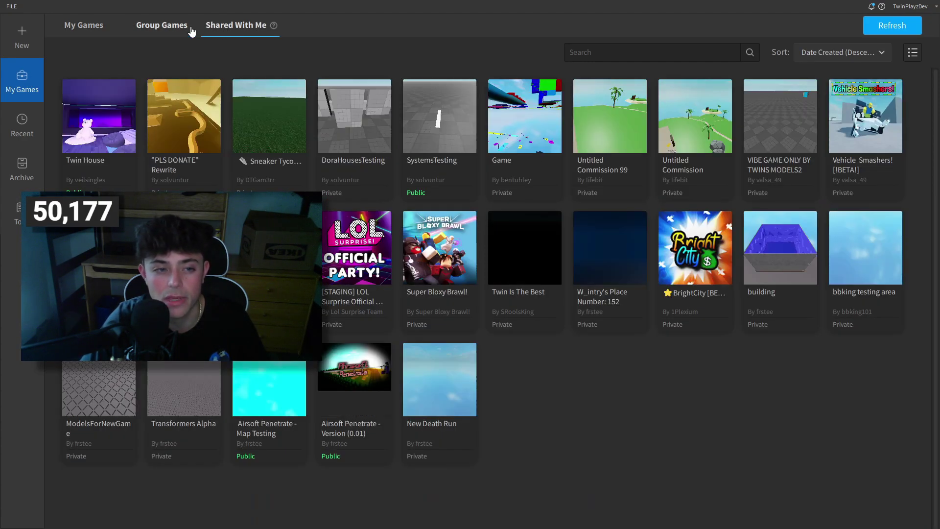
click(140, 35)
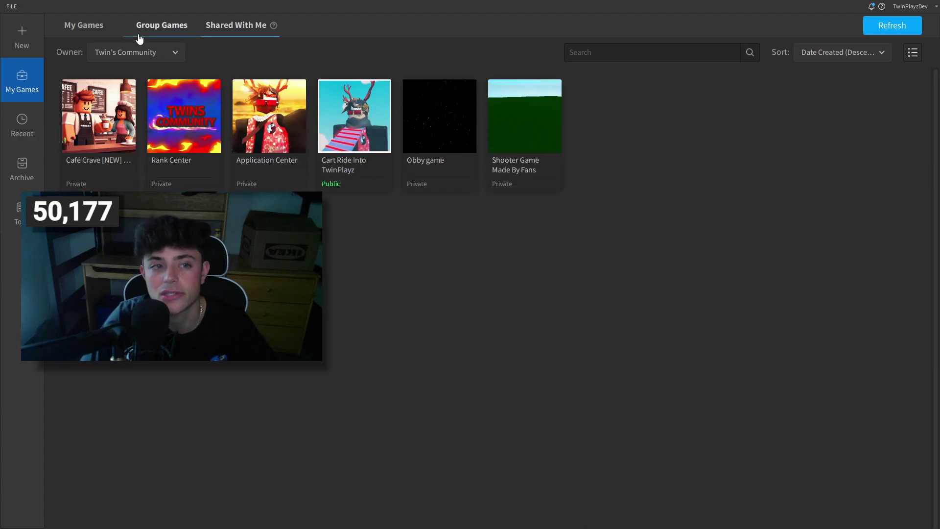
click(83, 28)
click(161, 32)
click(225, 29)
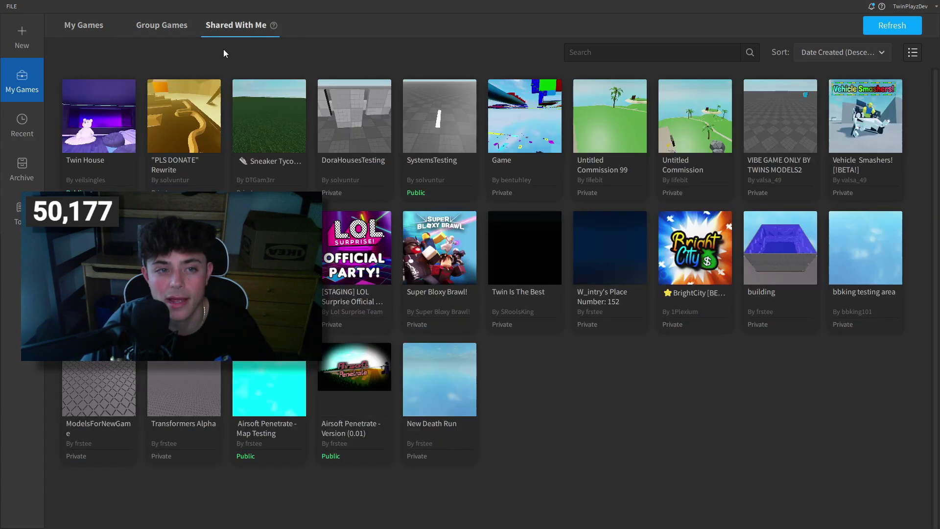
Create a new place from the Racing template
click(21, 36)
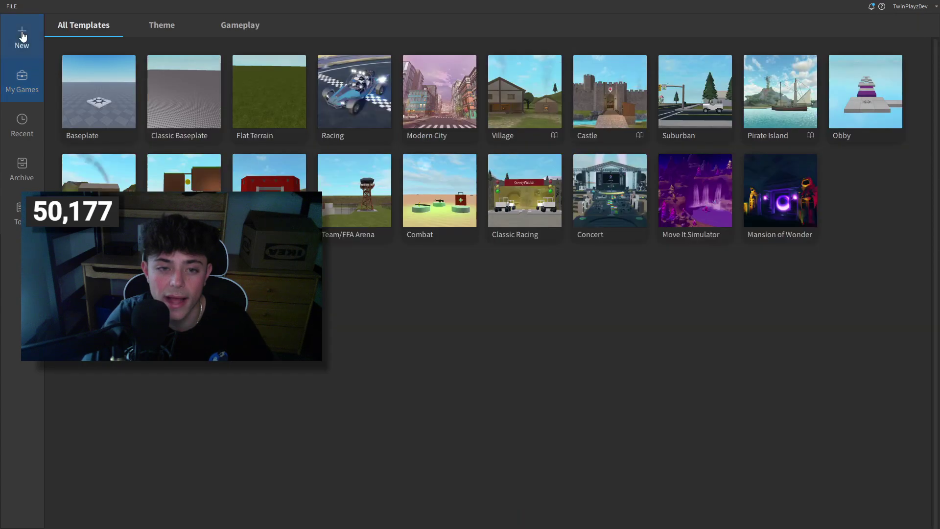
click(369, 97)
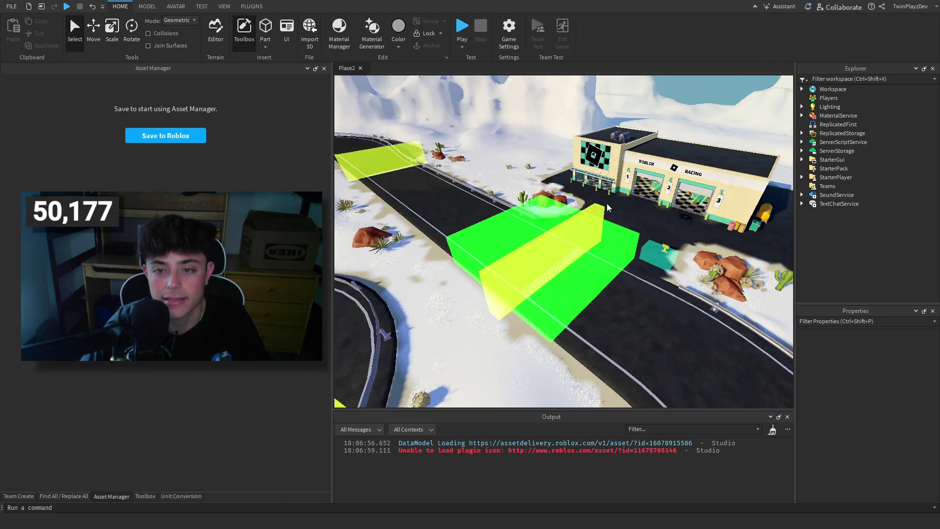
Examine the racing place in the 3D view, including the track, the garage building and the desert surroundings
key(w)
right_drag(553, 232, 549, 230)
key(w)
right_drag(636, 214, 602, 201)
key(w)
key(w)
key(w)
key(w)
right_drag(556, 223, 537, 214)
key(w)
right_drag(688, 129, 688, 129)
key(w)
key(s)
right_drag(621, 183, 621, 183)
key(w)
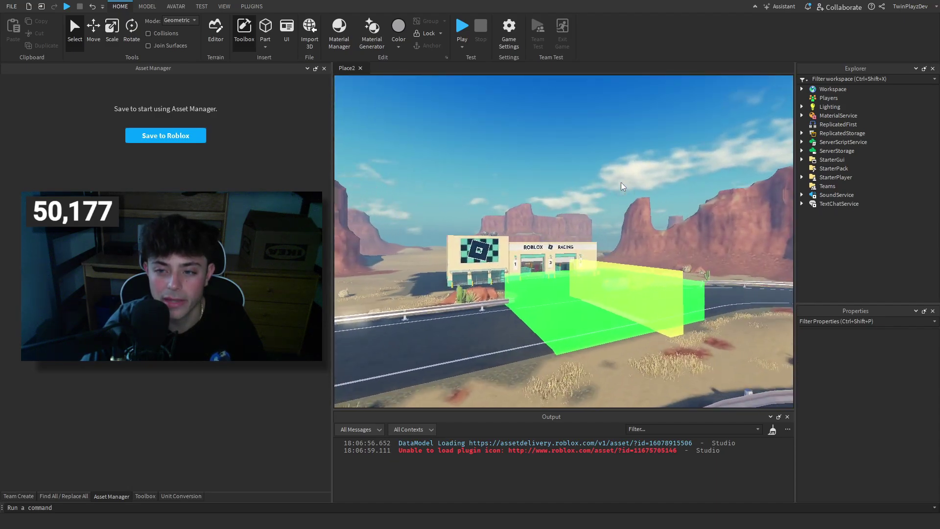
key(s)
key(s)
key(a)
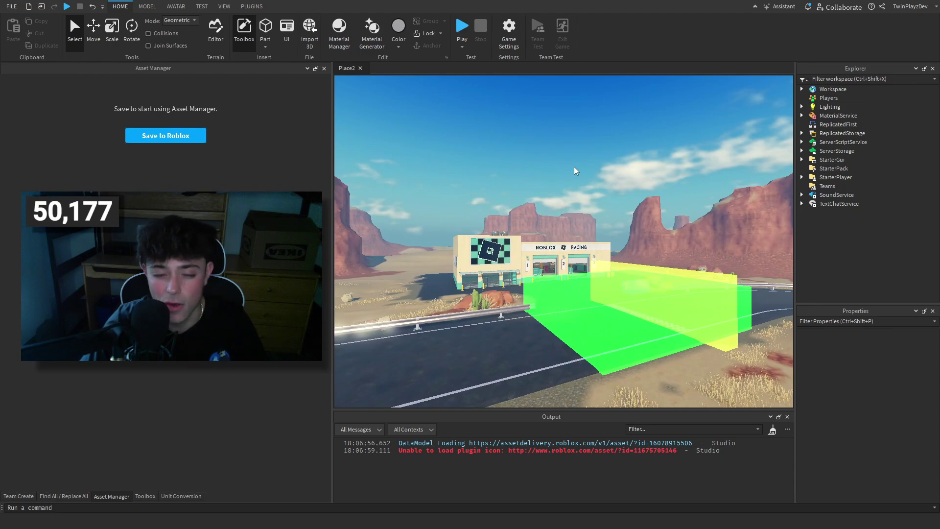
key(w)
Look over the Explorer hierarchy, the Toolbox, Unit Conversion and Find All / Replace All tools, and the area around the racing garage
drag(904, 90, 906, 200)
click(903, 215)
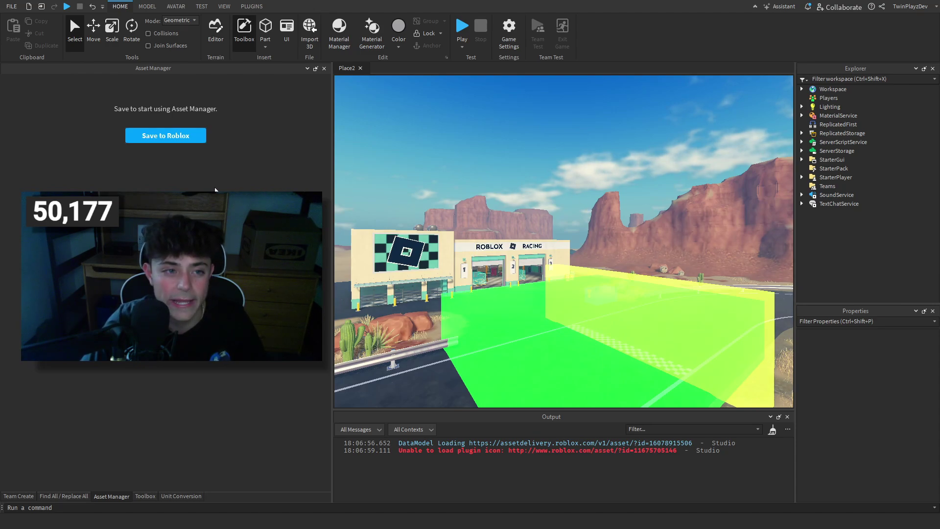
click(64, 496)
click(145, 496)
click(181, 496)
click(76, 497)
click(519, 123)
right_drag(591, 146, 591, 146)
key(w)
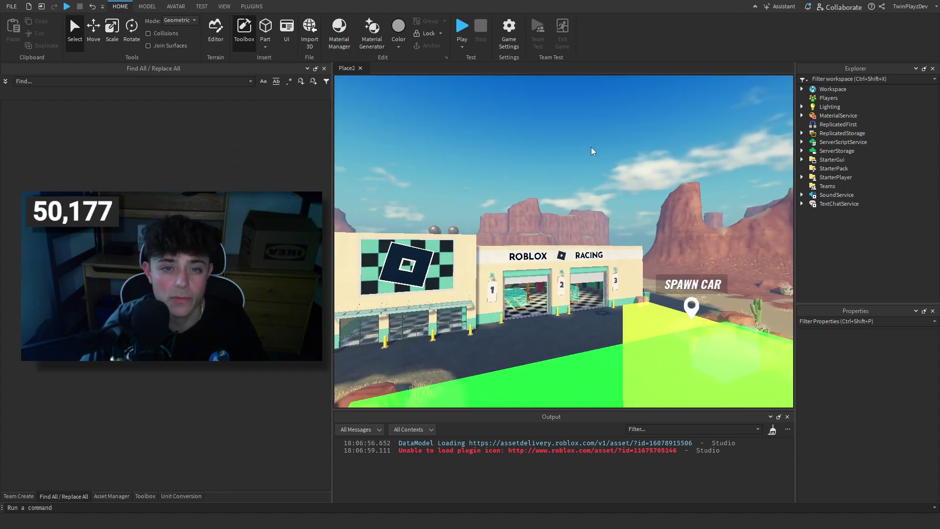
key(s)
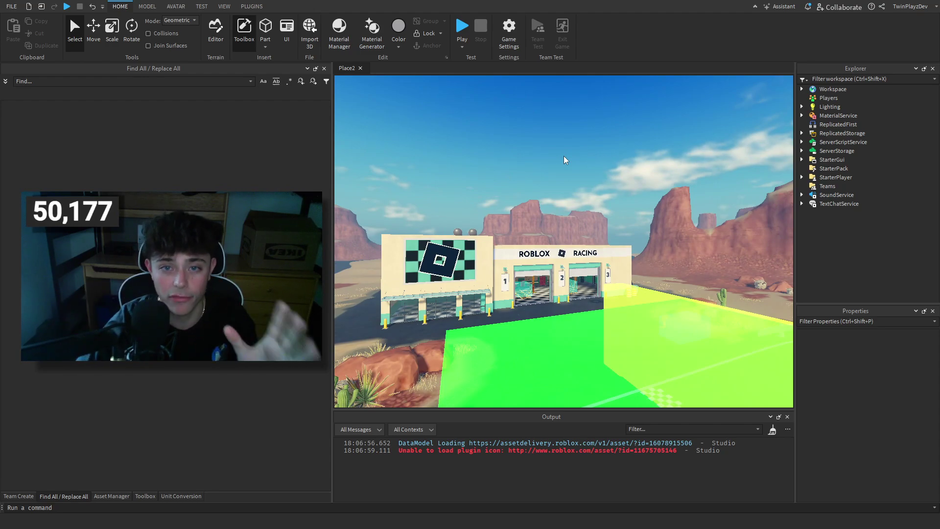
Start publishing the place to Roblox as a new game and go through its name, description and creator fields
click(11, 7)
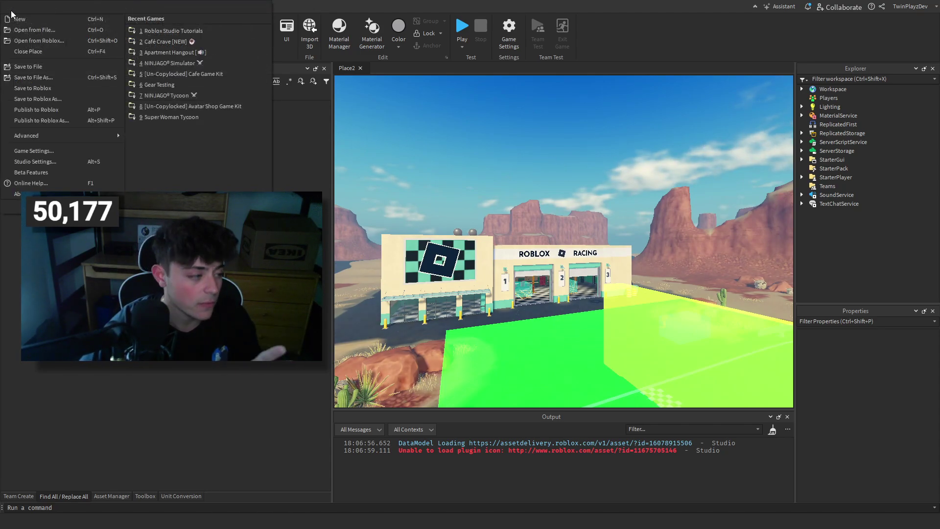
click(40, 110)
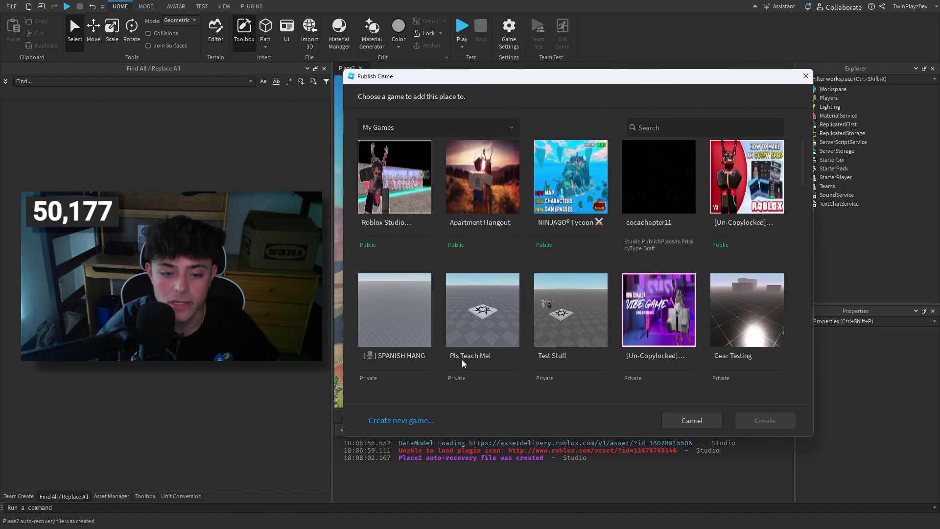
click(405, 421)
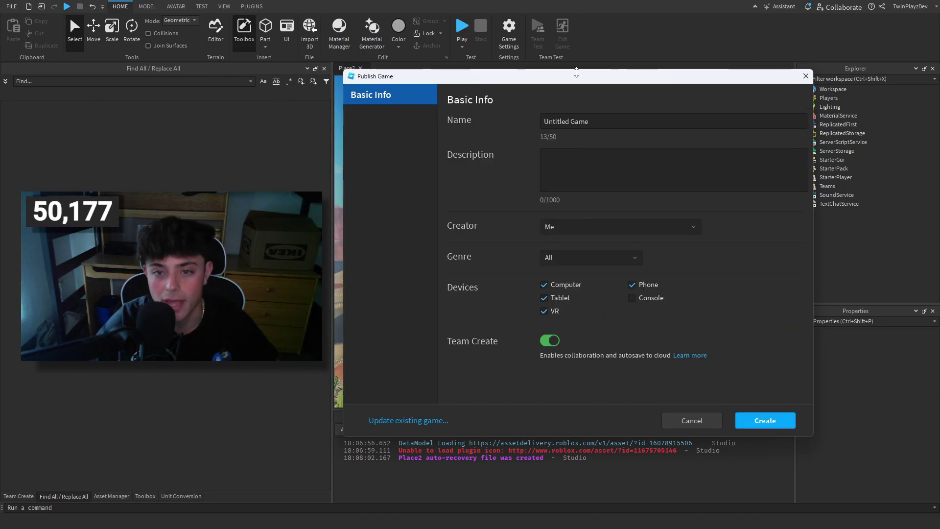
click(618, 117)
click(573, 158)
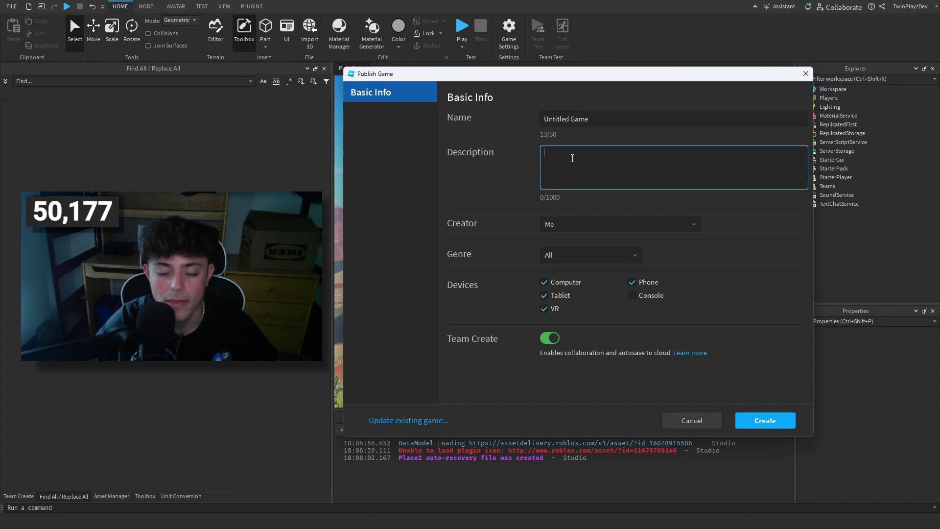
click(584, 223)
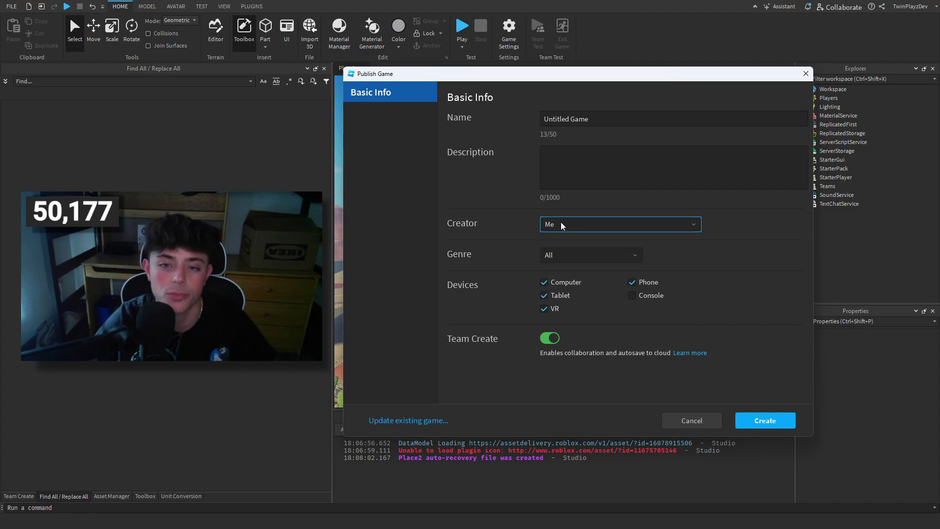
Name the unpublished game Car Racing Game with Team Create turned off, and cancel publishing
drag(608, 119, 534, 125)
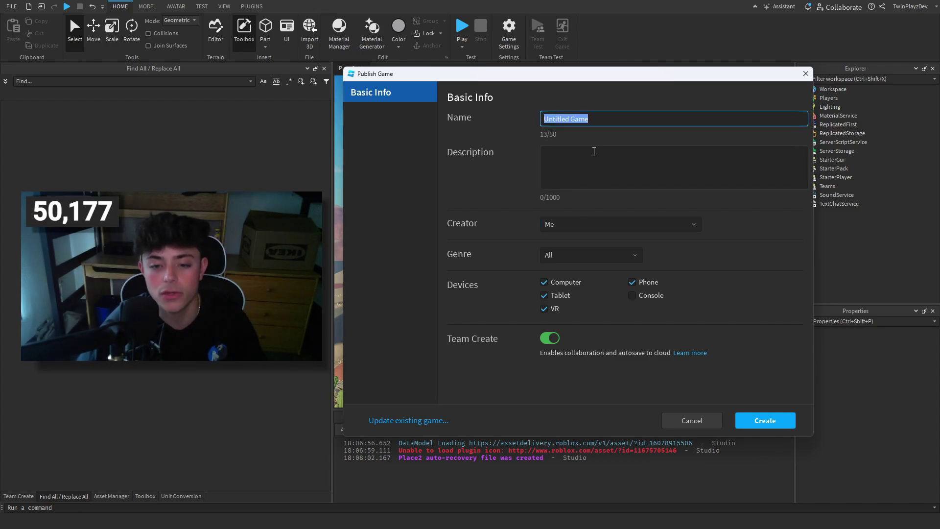
text(Car Racing)
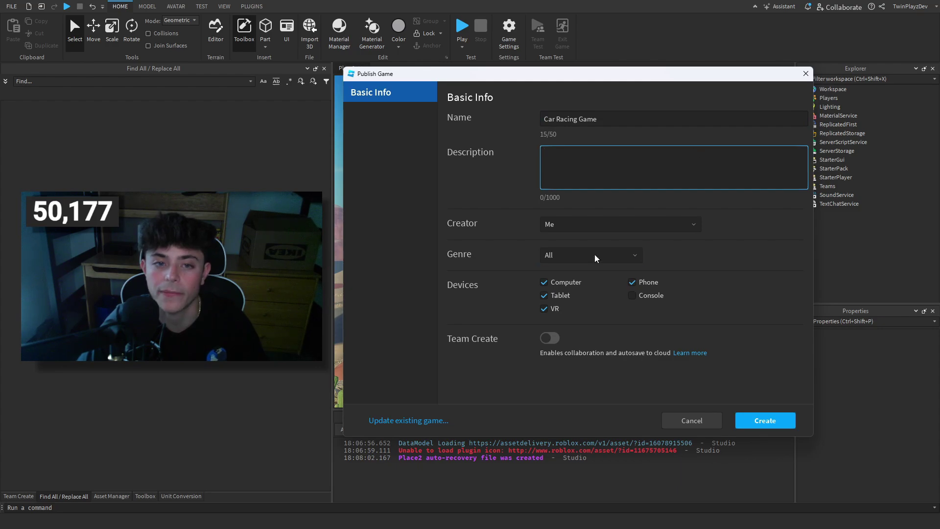
click(705, 420)
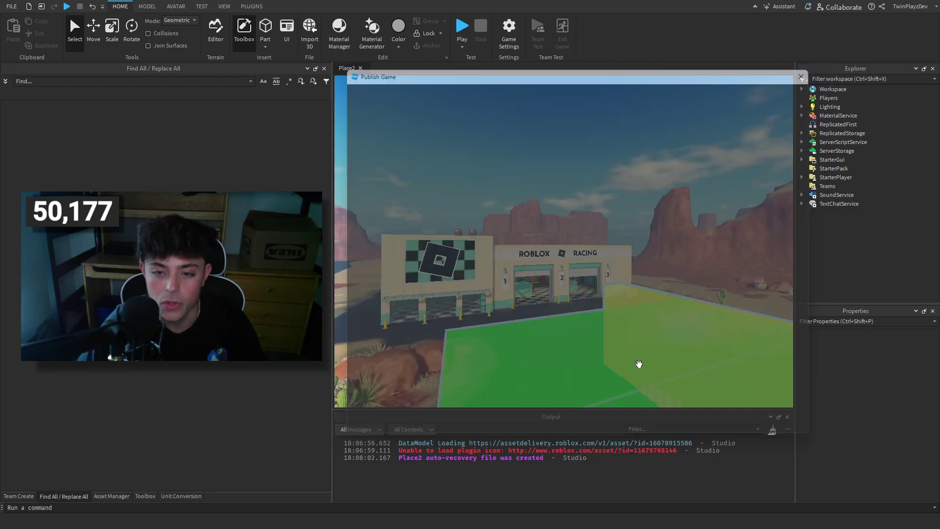
Clear all messages from the Output log
click(772, 430)
mouse_move(490, 142)
right_down()
mouse_move(557, 143)
mouse_move(506, 146)
right_up()
key(w)
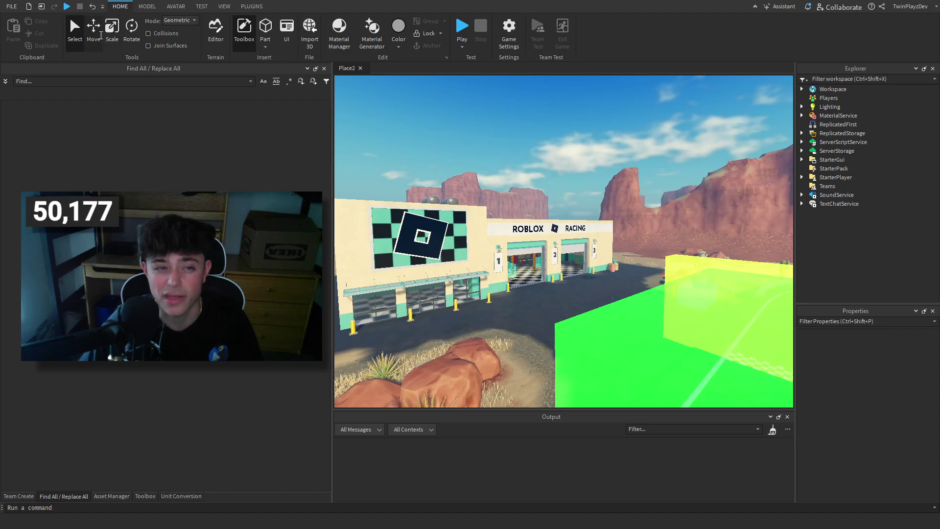
Select the cactus beside the boulders in front of the garage and show its Scale handles
right_drag(556, 215, 556, 215)
key(w)
click(662, 224)
right_drag(662, 224, 662, 224)
key(d)
click(112, 30)
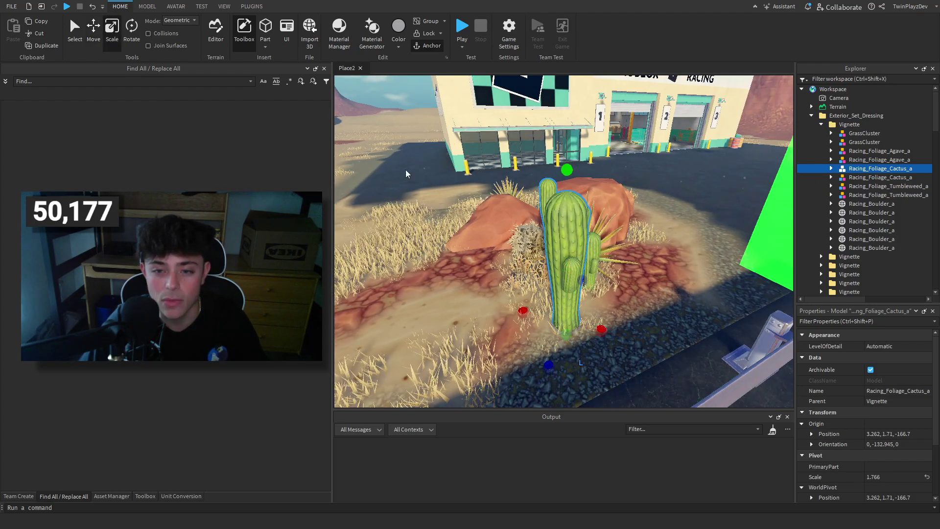
Insert a sphere part on the sandy ground near the garage and focus on it
click(147, 7)
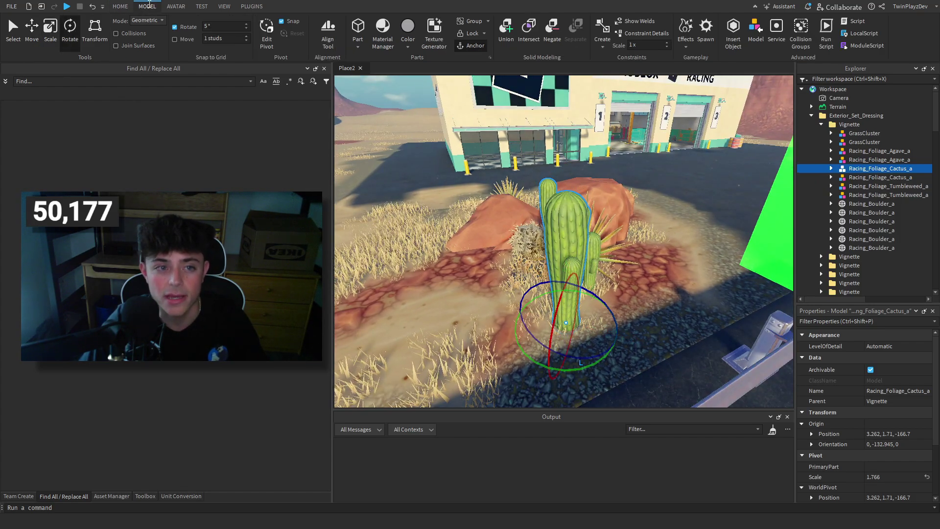
click(390, 99)
right_drag(390, 99, 389, 98)
key(w)
key(a)
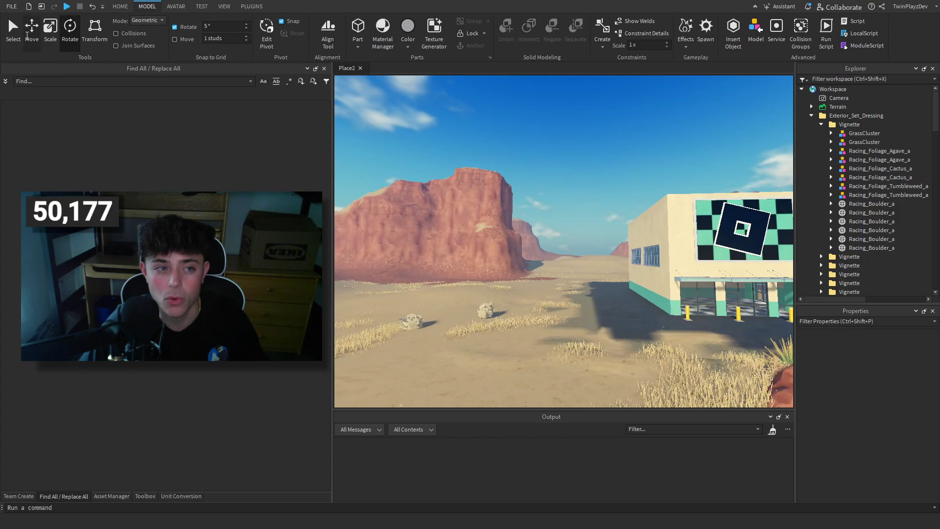
key(s)
right_drag(551, 153, 551, 153)
key(a)
key(w)
click(361, 46)
click(359, 48)
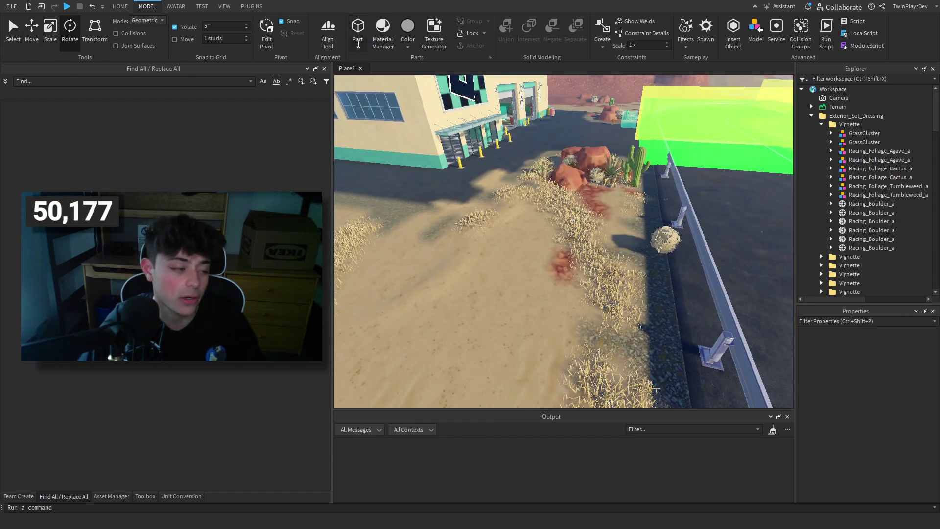
click(358, 46)
click(370, 68)
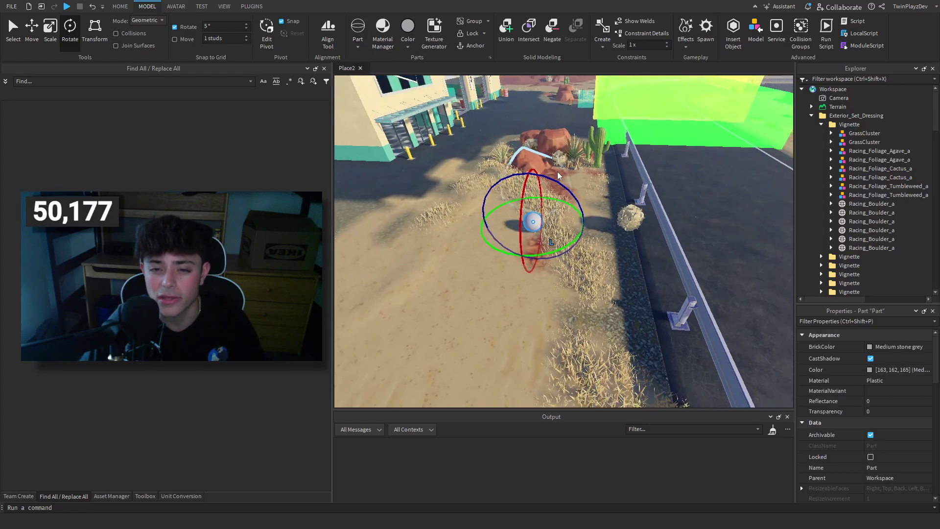
key(f)
key(d)
right_drag(557, 172, 366, 87)
Review the avatar, testing and window display tools
click(175, 7)
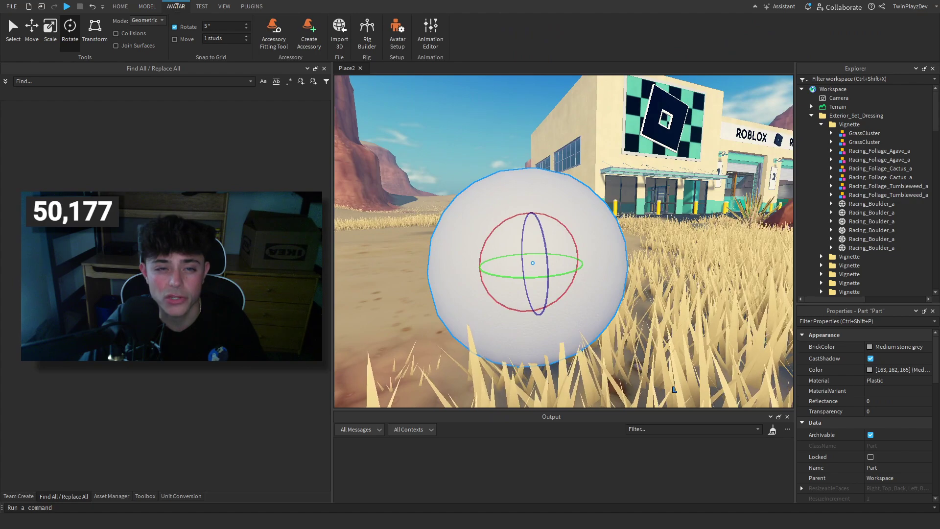
click(208, 5)
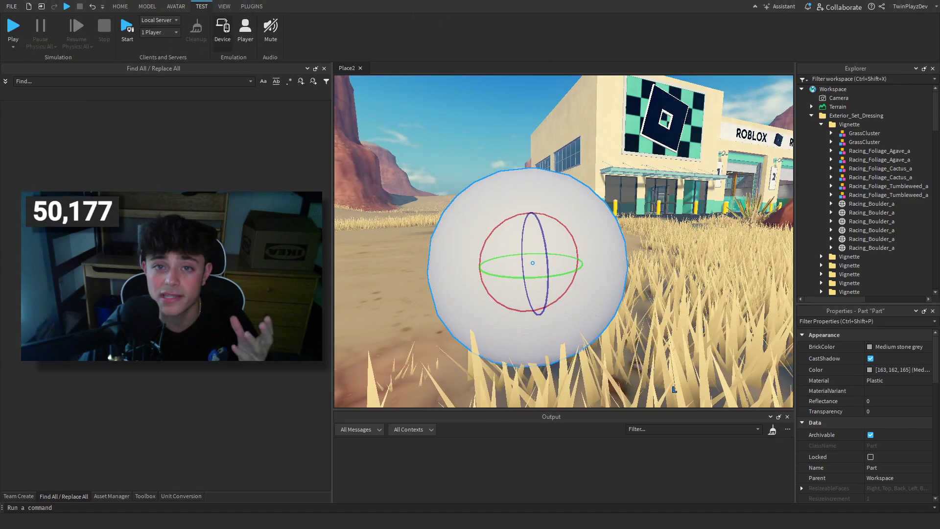
click(225, 7)
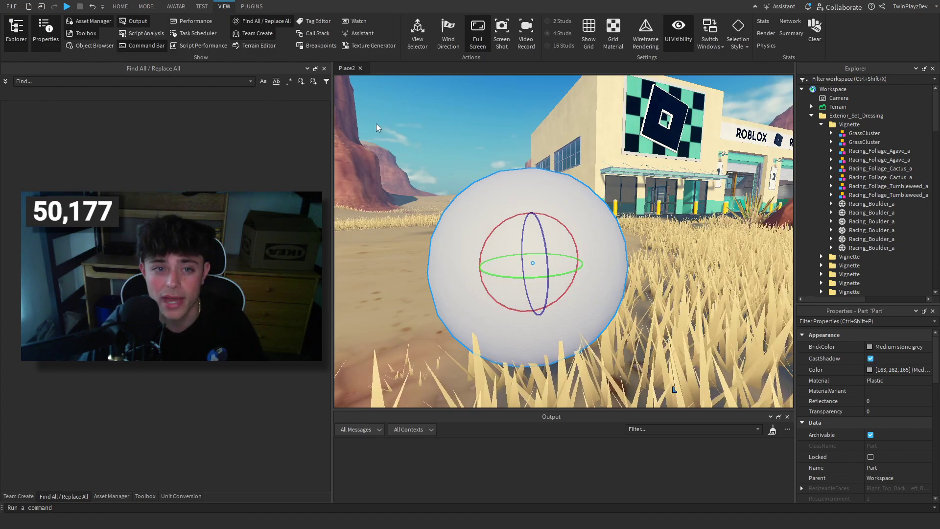
Widen the Explorer and Properties area and select the sphere to inspect its properties
right_drag(377, 129, 453, 119)
key(s)
click(481, 121)
key(w)
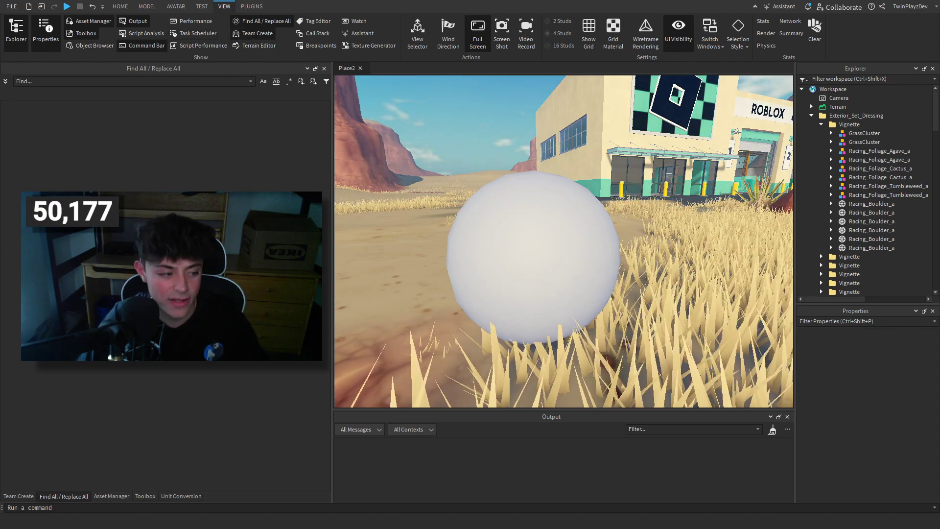
drag(796, 259, 773, 259)
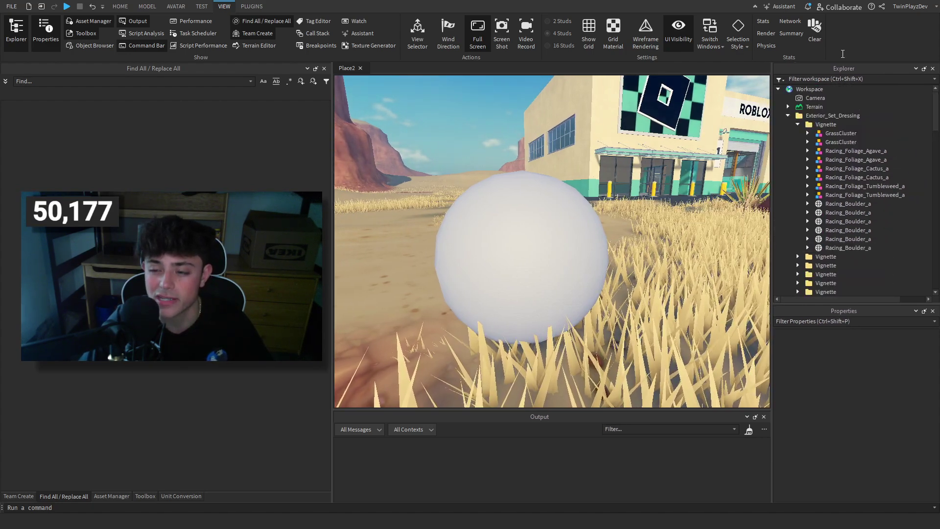
click(573, 283)
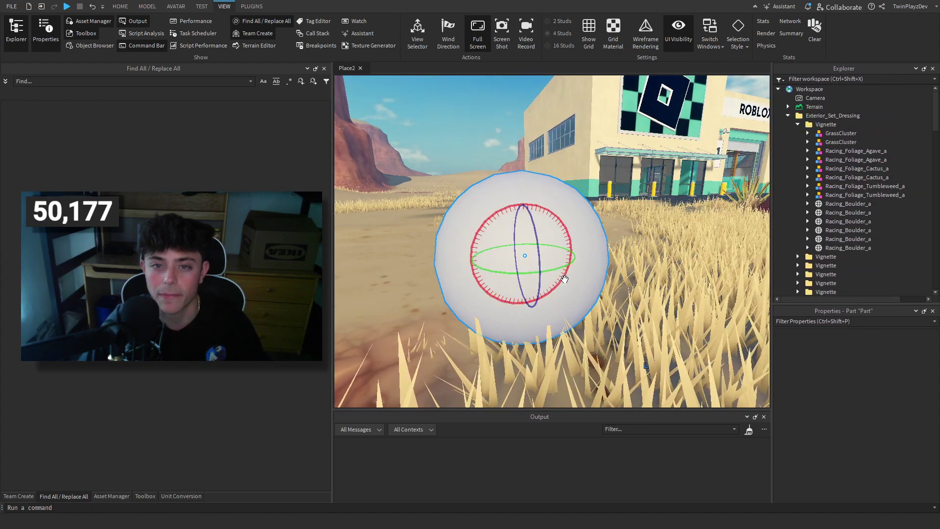
right_drag(662, 253, 615, 175)
key(s)
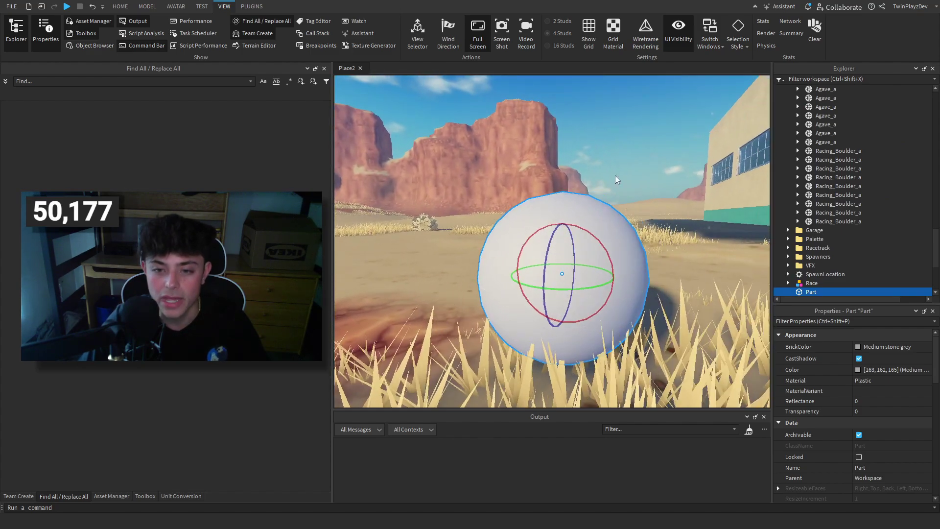
Collapse the Exterior_Set_Dressing folder so the Explorer shows the main Workspace folders and services
click(627, 156)
scroll(862, 233, up, 6)
scroll(859, 230, up, 10)
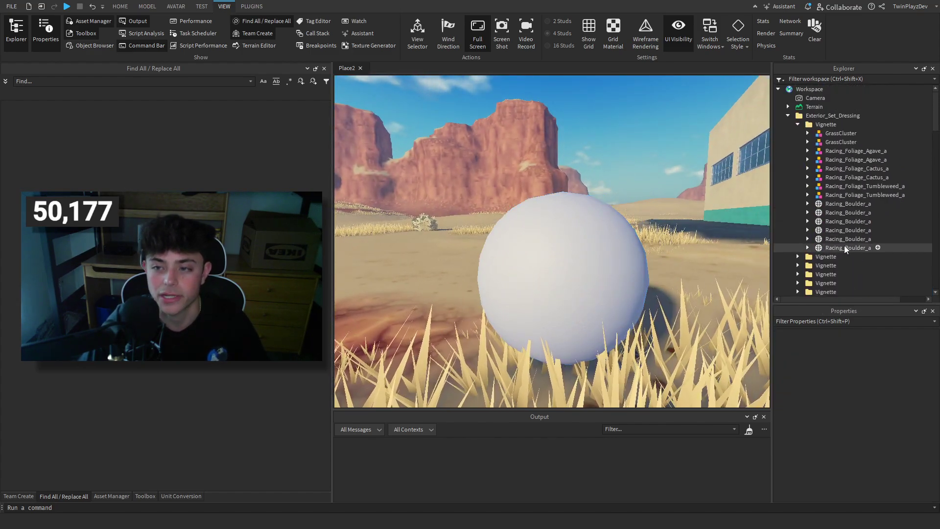
click(788, 115)
click(811, 118)
click(810, 125)
click(807, 134)
click(810, 159)
click(809, 178)
click(804, 196)
click(604, 105)
right_drag(607, 110, 616, 124)
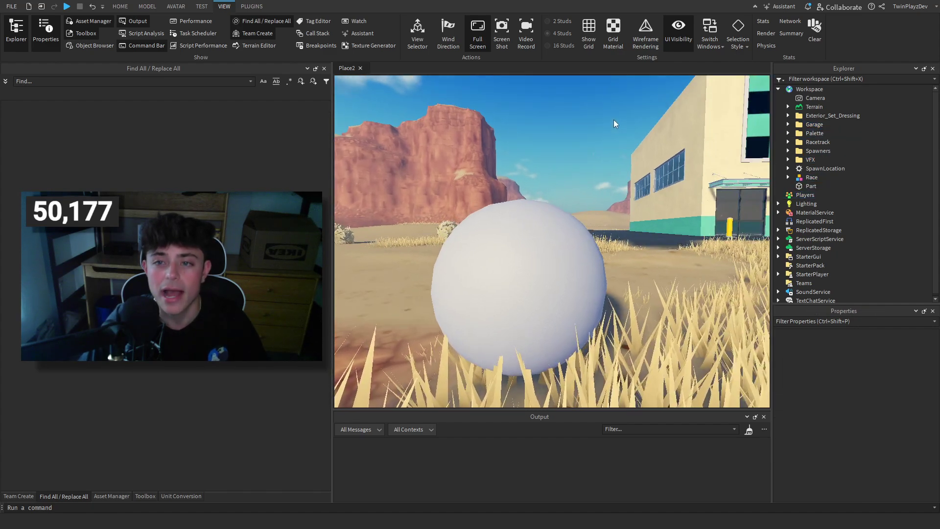
Look over the installed plugins, and select the sphere with the Move tool active
click(252, 6)
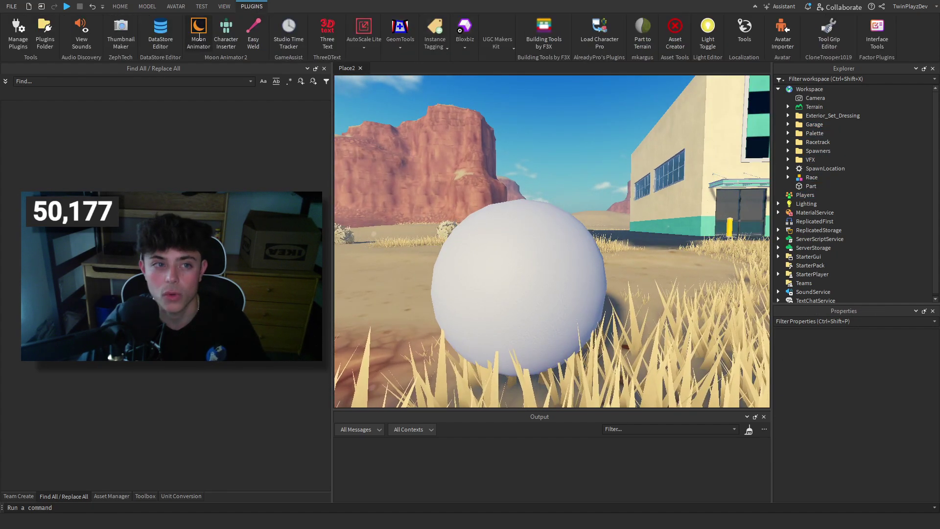
click(120, 7)
right_drag(551, 129, 551, 130)
key(w)
click(497, 260)
right_drag(619, 239, 619, 239)
key(s)
key(w)
click(93, 31)
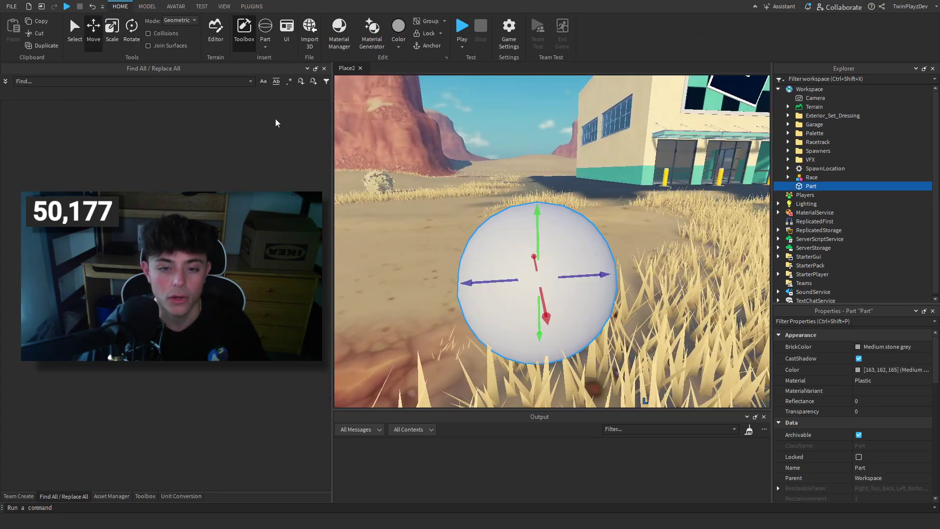
Examine Workspace and the other services in the Explorer, down to Teams
right_drag(674, 193, 673, 192)
key(w)
right_drag(577, 182, 577, 181)
key(s)
click(800, 93)
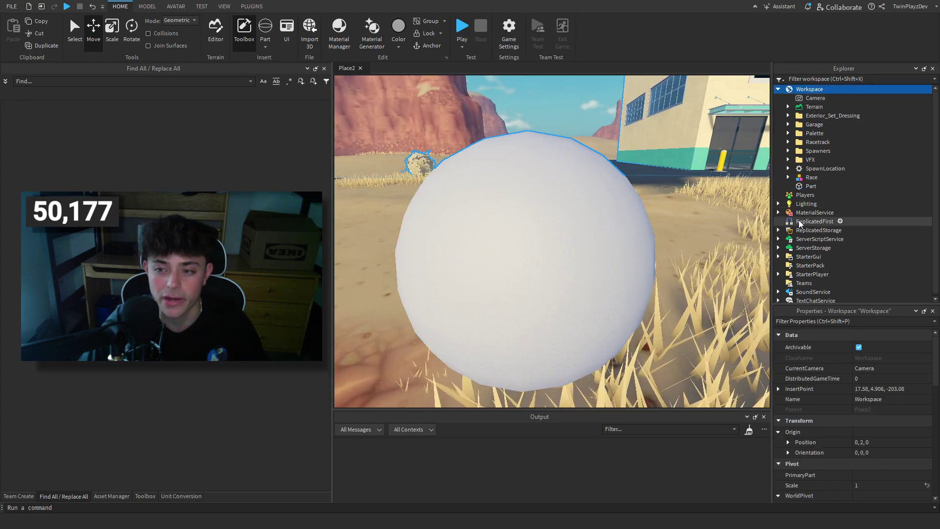
drag(876, 196, 876, 292)
click(873, 283)
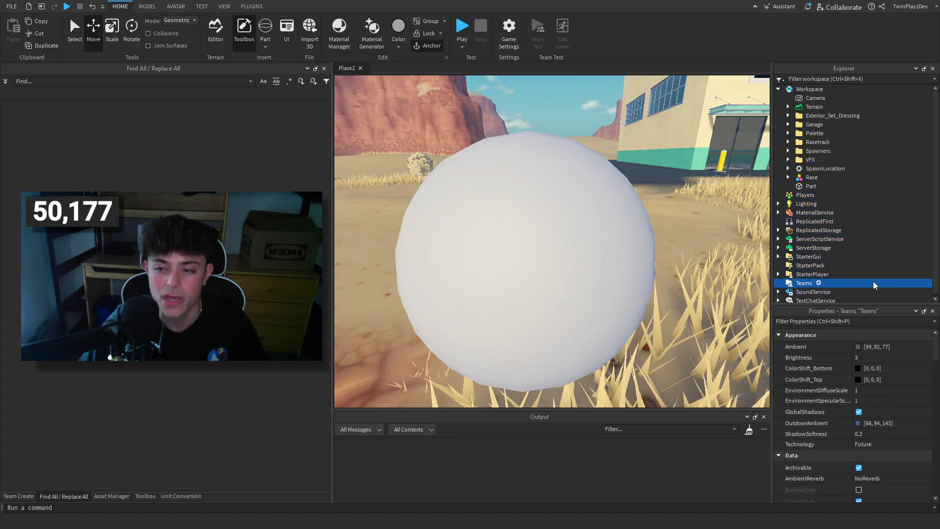
click(560, 108)
right_drag(560, 107, 568, 105)
click(805, 89)
Delete the sphere part near the garage
click(616, 128)
right_drag(616, 128, 619, 138)
key(s)
click(558, 232)
key(Delete)
Examine the Exterior_Set_Dressing, Spawners and VFX folders inside Workspace
right_drag(603, 223, 527, 238)
key(s)
key(w)
right_drag(539, 182, 763, 158)
key(d)
click(807, 116)
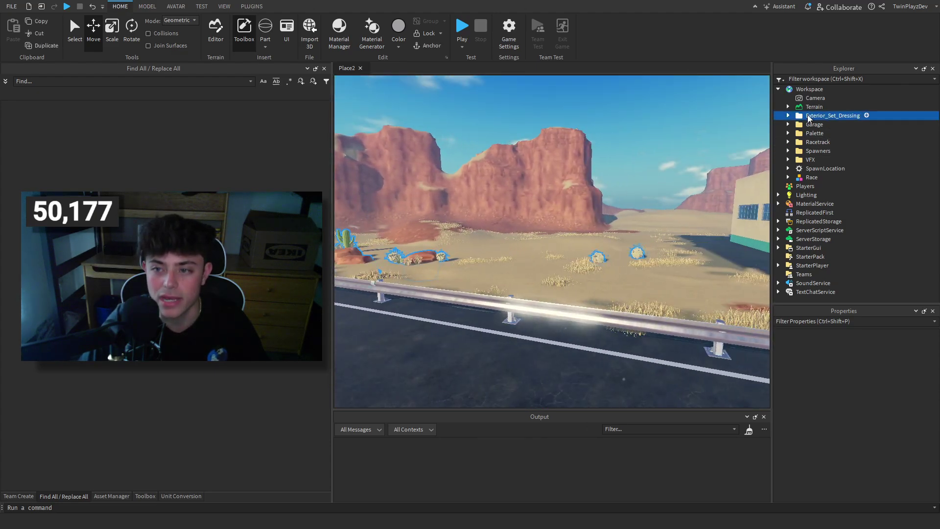
click(809, 152)
click(813, 160)
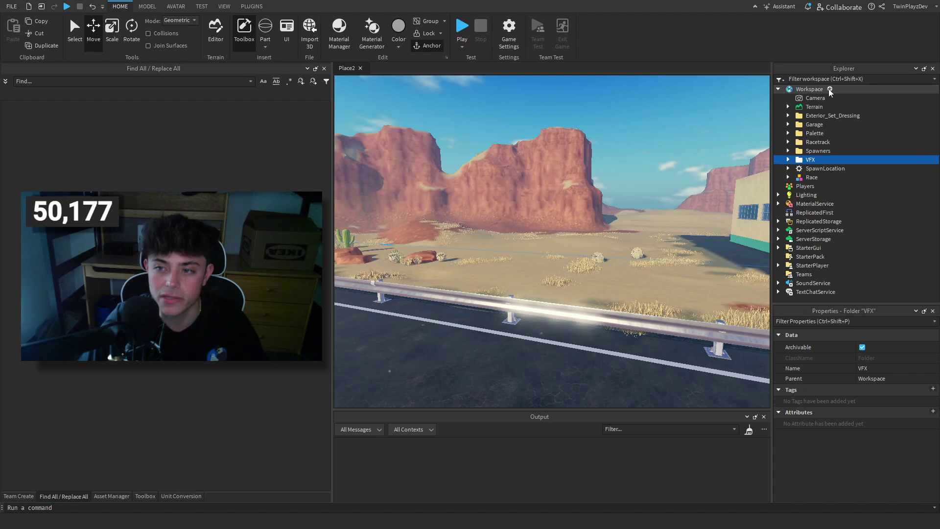
Browse the object types that can be inserted into Workspace, and close the list without adding one
click(829, 89)
scroll(841, 186, down, 15)
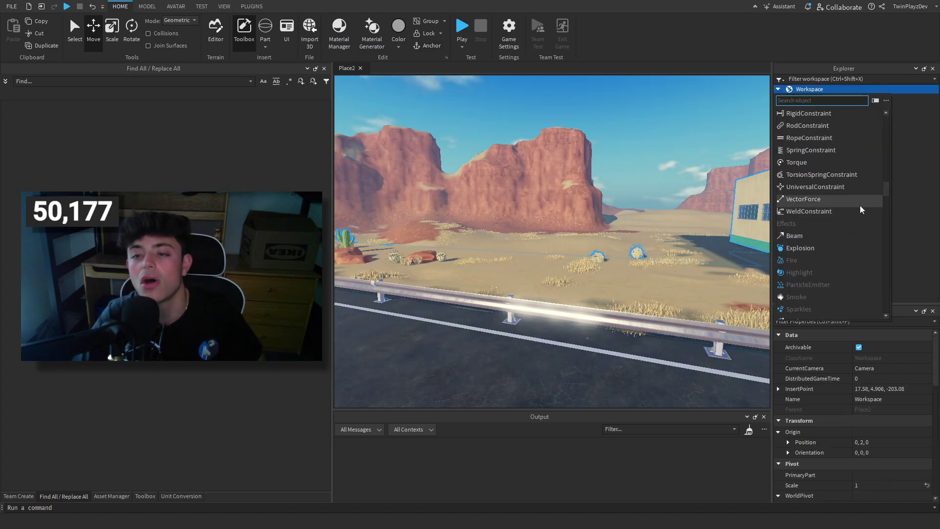
scroll(830, 190, up, 10)
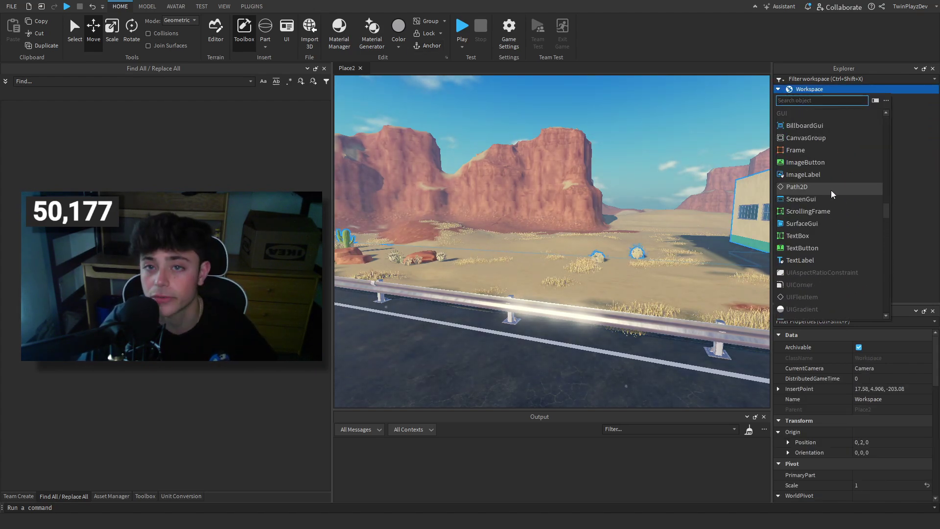
scroll(830, 190, up, 5)
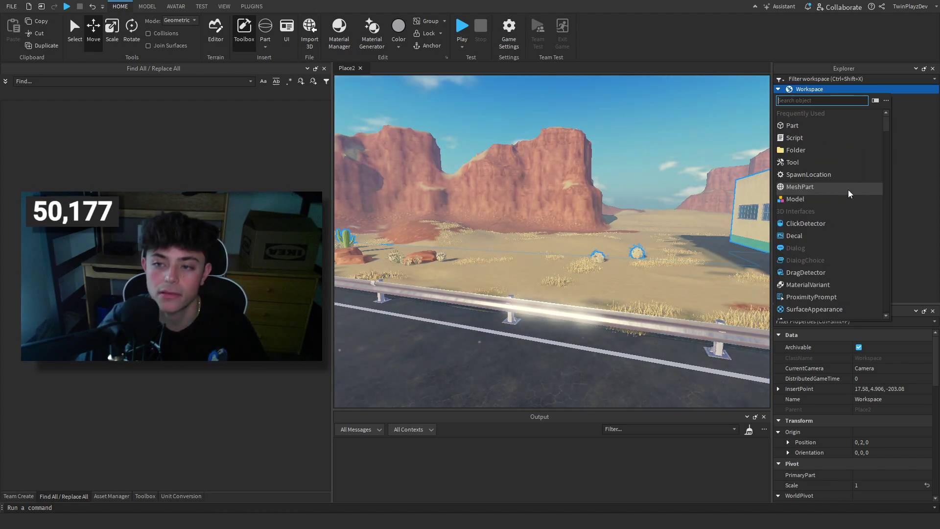
click(621, 126)
Find the Spawn Car kiosk beside the racetrack and select it
right_drag(621, 126, 629, 130)
key(w)
key(d)
key(w)
key(w)
right_drag(555, 239, 555, 239)
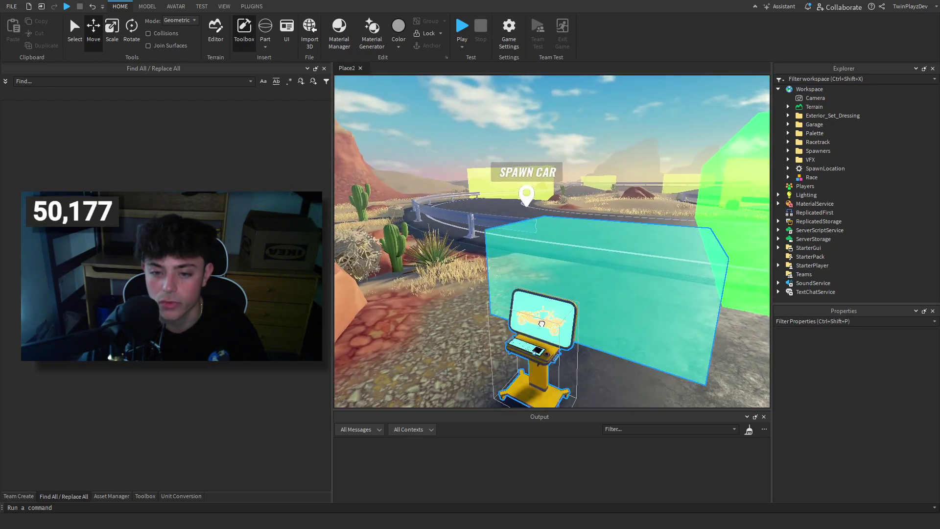
click(541, 324)
Inspect the Spawn Car kiosk's screen and keyboard up close, and expand the kiosk model's contents in the Explorer
key(w)
right_drag(563, 173, 562, 173)
right_drag(580, 242, 581, 255)
click(587, 280)
key(w)
click(581, 256)
right_drag(604, 210, 603, 210)
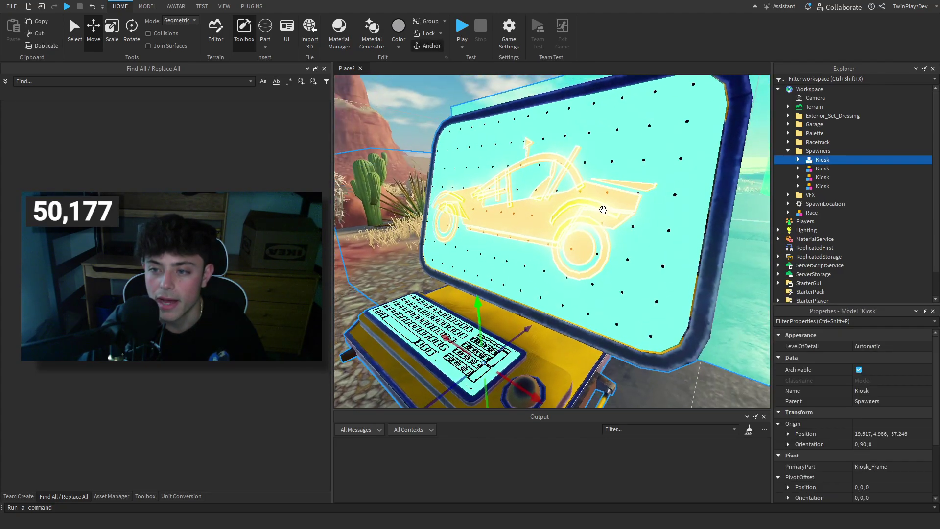
key(f)
click(797, 160)
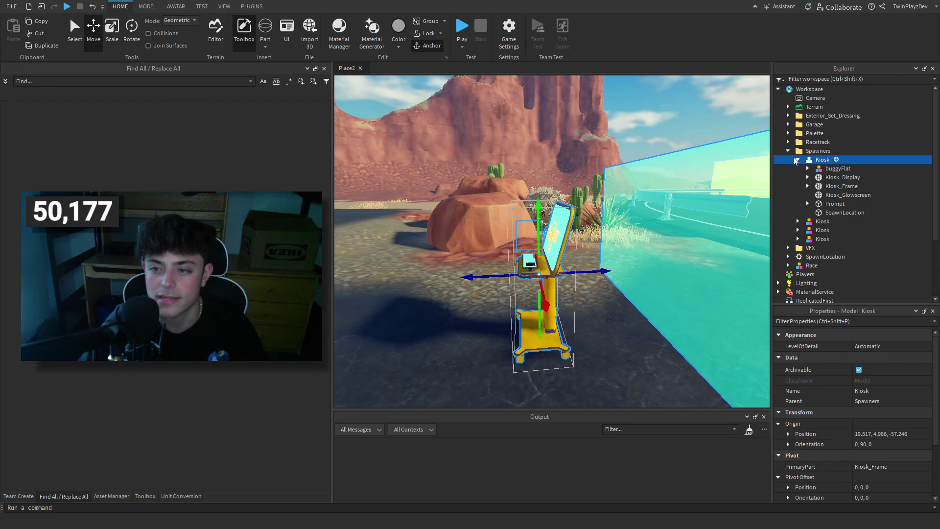
Collapse the kiosk model's contents, enlarge the Properties area, and open the kiosk's Name value for editing without changing it
click(798, 159)
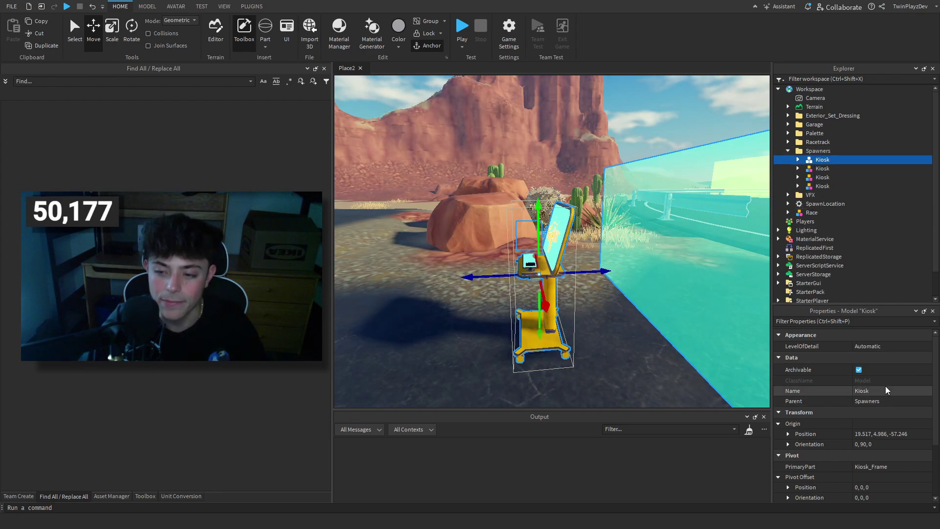
scroll(885, 386, down, 3)
drag(865, 303, 865, 275)
scroll(872, 407, up, 3)
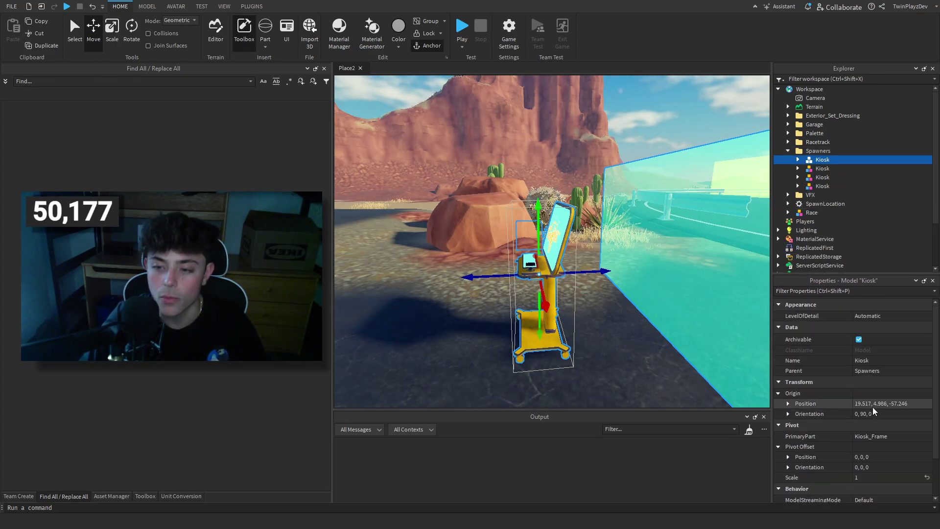
click(881, 361)
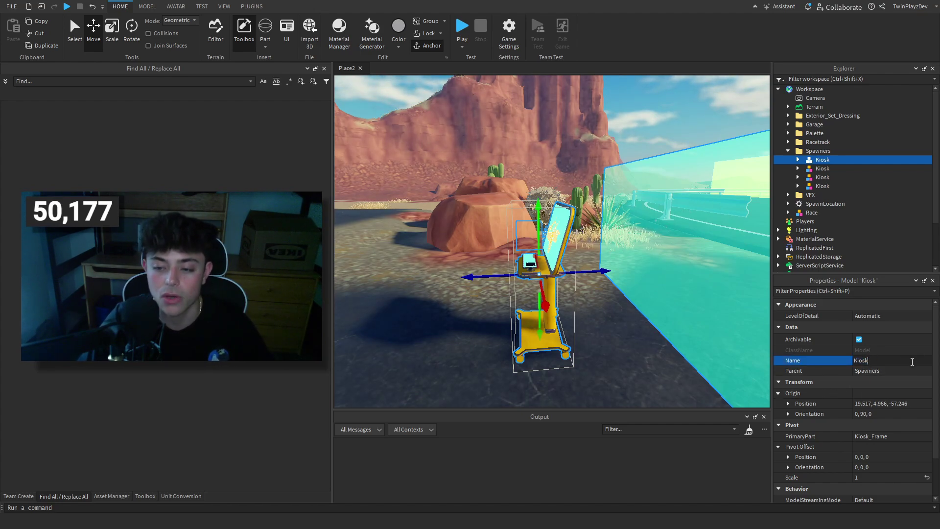
click(460, 296)
Insert a ball-shaped part on the open asphalt and rename it Circle
right_drag(460, 296, 421, 210)
key(a)
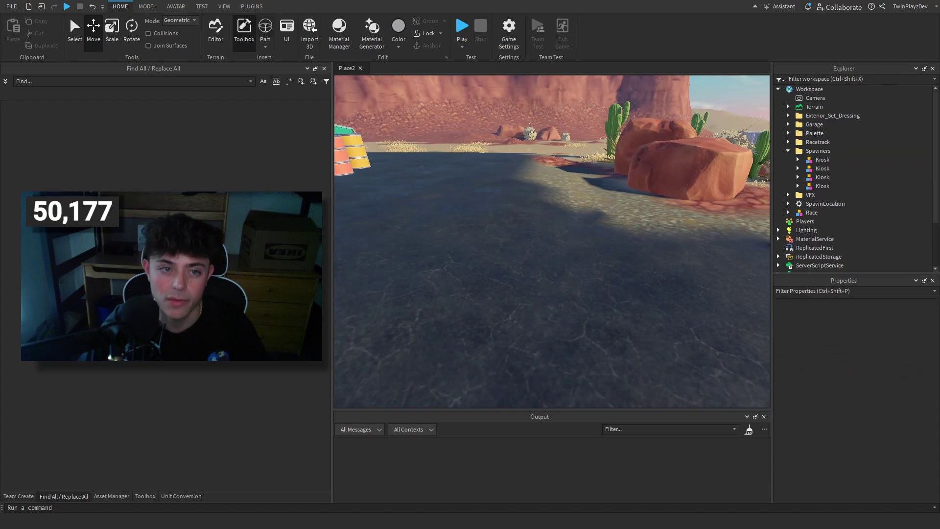
click(266, 28)
key(w)
right_drag(628, 261, 613, 248)
key(w)
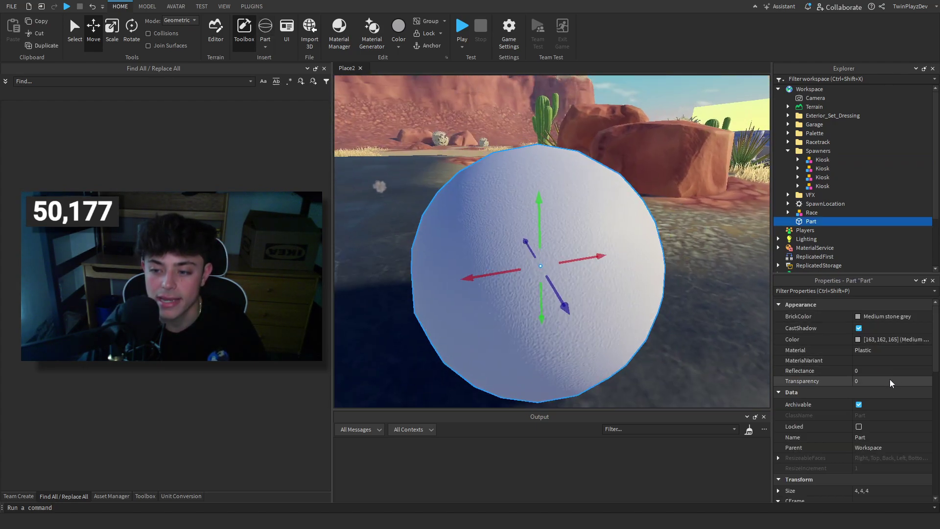
click(868, 439)
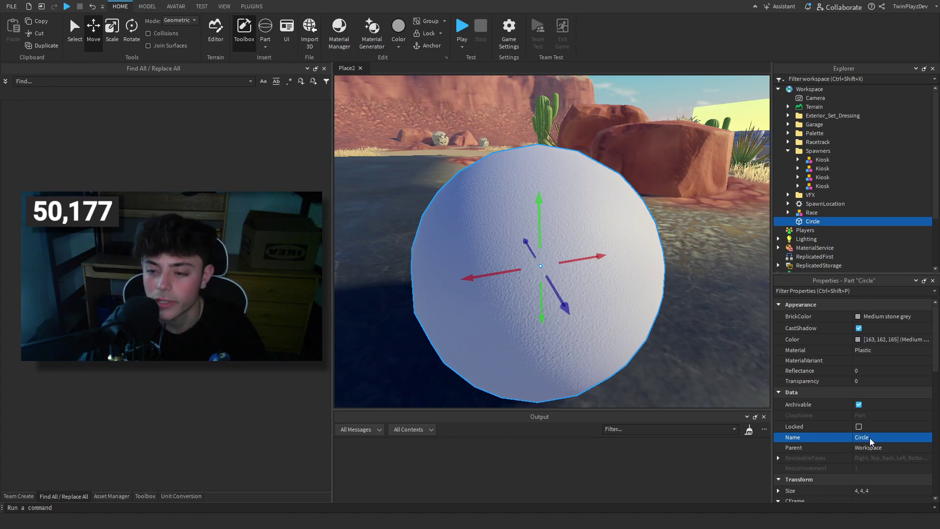
Set the sphere's BrickColor to Really red, and try LeafyGrass and Marble before setting its Material to Neon
click(871, 319)
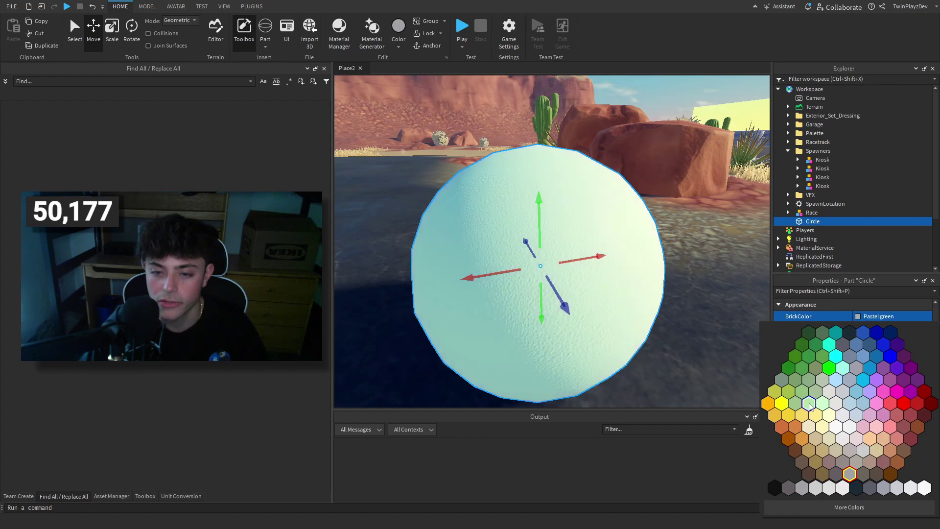
click(905, 404)
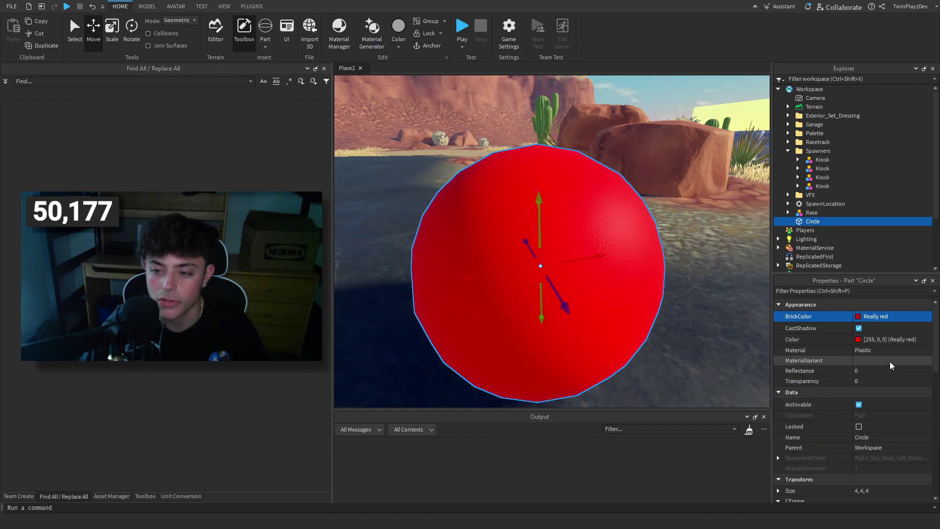
click(866, 350)
click(870, 356)
click(868, 350)
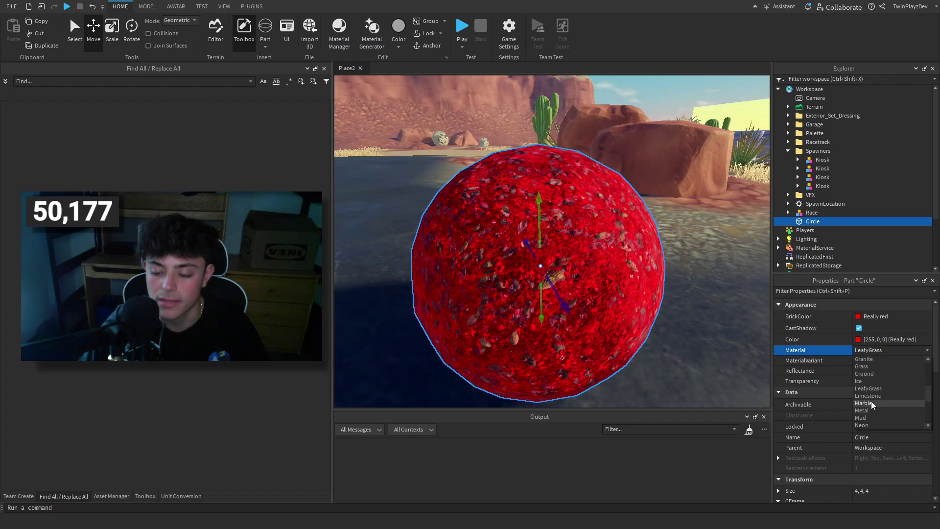
click(871, 402)
click(874, 351)
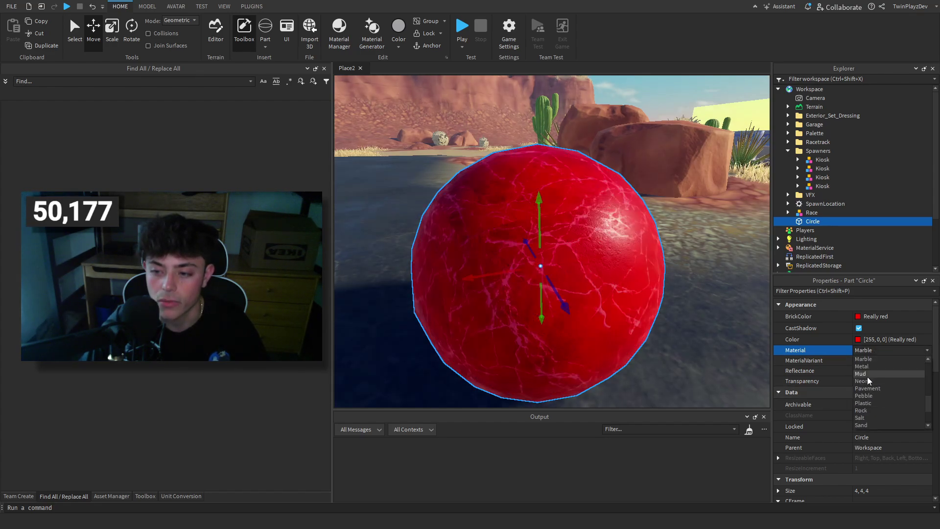
click(867, 380)
Look through the sphere's transform properties and raise the sphere above the asphalt
scroll(867, 375, down, 3)
scroll(868, 369, down, 8)
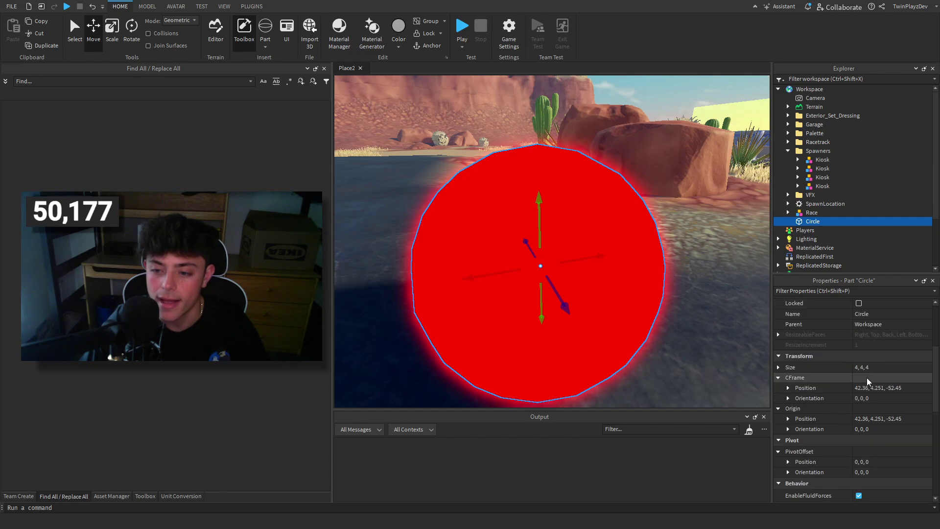
click(871, 382)
scroll(658, 261, down, 3)
drag(550, 200, 553, 156)
right_drag(563, 158, 605, 153)
drag(541, 246, 547, 211)
right_drag(575, 231, 599, 208)
Switch the sphere's CanCollide property off and back on, and lower the sphere towards the asphalt
scroll(858, 360, up, 1)
click(860, 365)
click(861, 366)
right_drag(526, 216, 527, 215)
drag(473, 182, 459, 274)
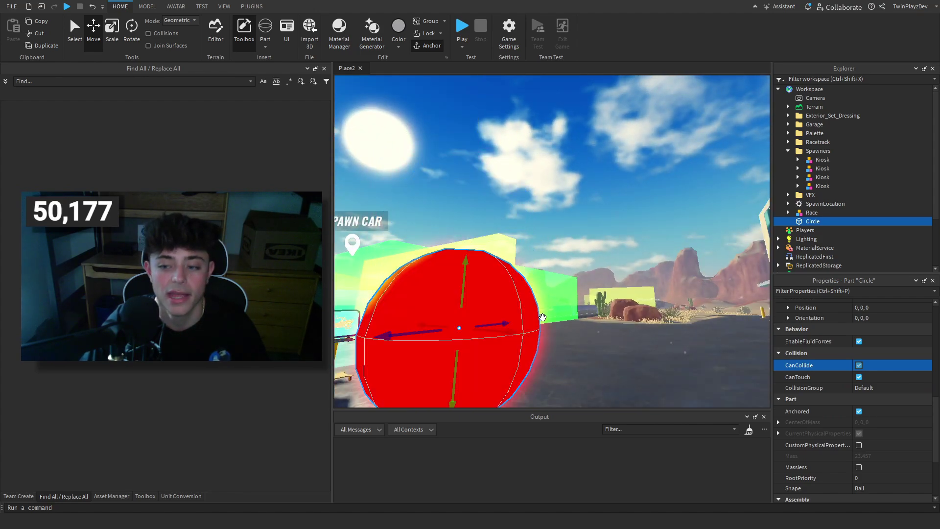
right_drag(565, 181, 565, 182)
scroll(584, 231, down, 5)
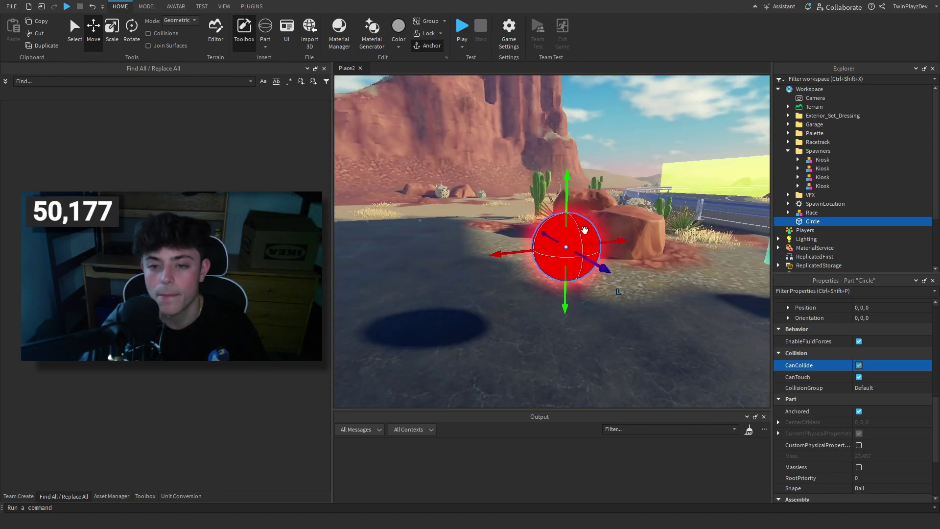
Turn off the sphere's Anchored property and lift the sphere higher into the air
click(859, 411)
drag(570, 189, 552, 148)
click(627, 118)
Rename the red sphere as Ball and focus the view on it
right_drag(627, 118, 627, 118)
key(w)
key(s)
click(810, 221)
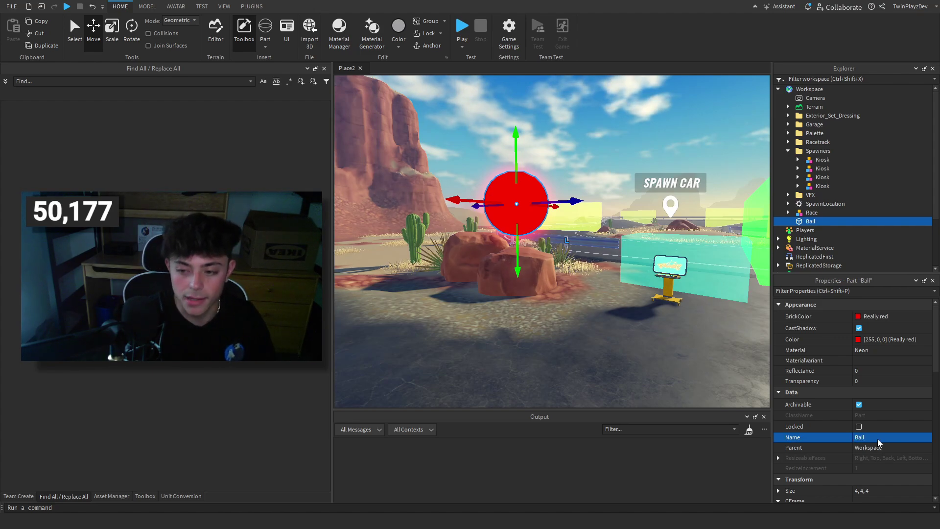
key(f)
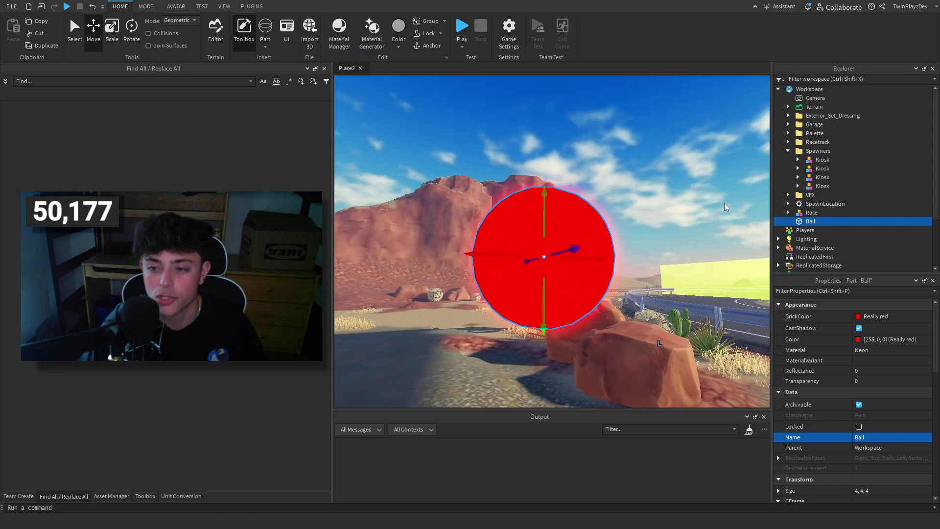
Duplicate the red ball twice and space the copies out to form a row of three
key(ctrl+d)
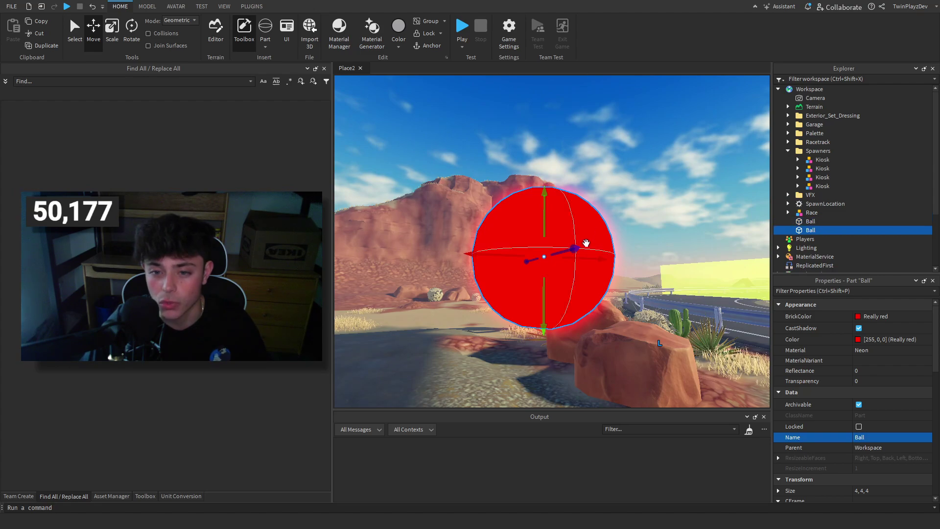
drag(580, 247, 579, 246)
right_drag(579, 247, 580, 246)
drag(580, 247, 579, 246)
right_drag(580, 247, 580, 246)
drag(580, 247, 629, 246)
right_drag(629, 246, 628, 246)
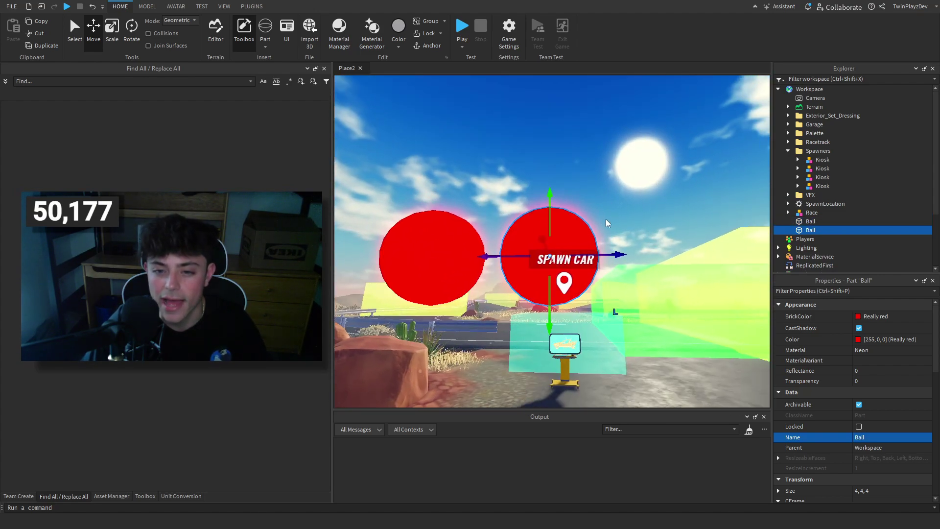
key(ctrl+d)
drag(607, 258, 729, 258)
Set the middle ball's BrickColor to Lime green and the last ball's BrickColor to a bright cyan
click(562, 219)
click(878, 326)
click(880, 319)
click(829, 367)
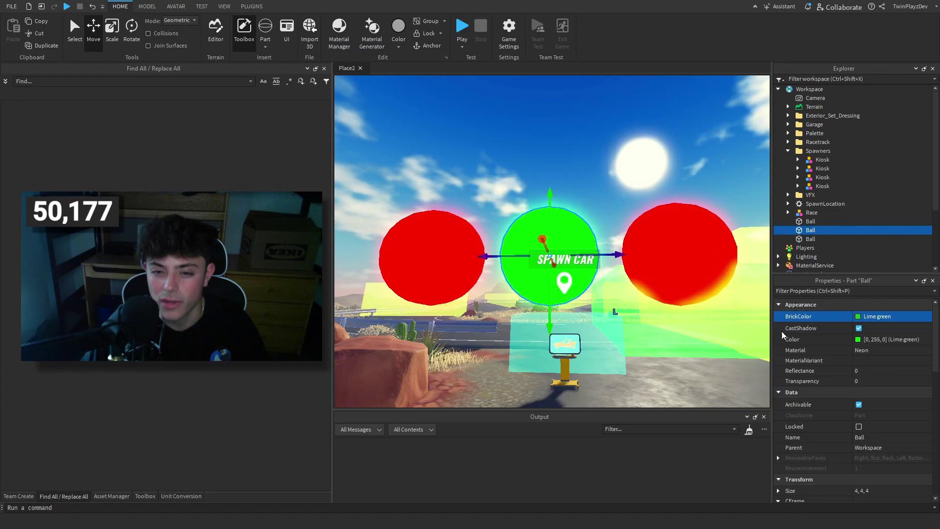
click(810, 238)
click(877, 317)
click(837, 356)
click(630, 133)
key(d)
right_drag(629, 133, 628, 131)
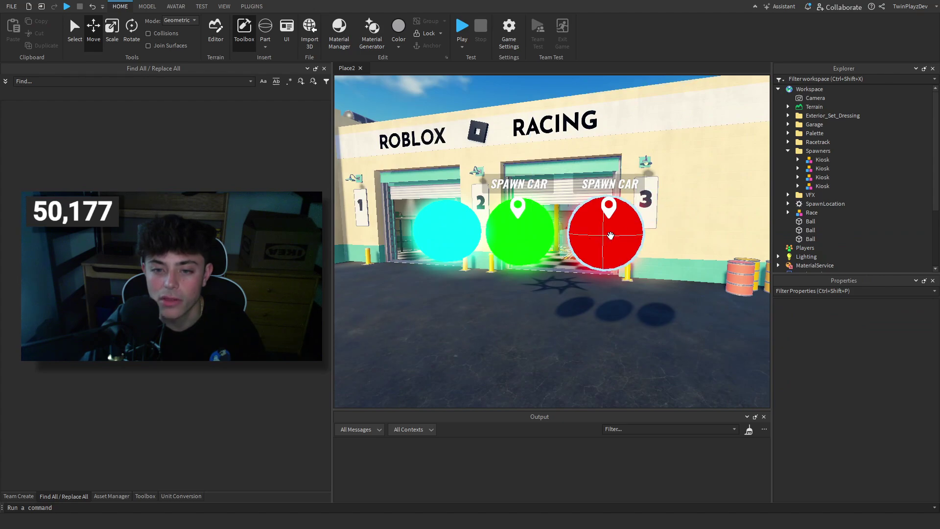
Duplicate the red, green and cyan balls together and raise the copies to form a second row above the first
click(587, 240)
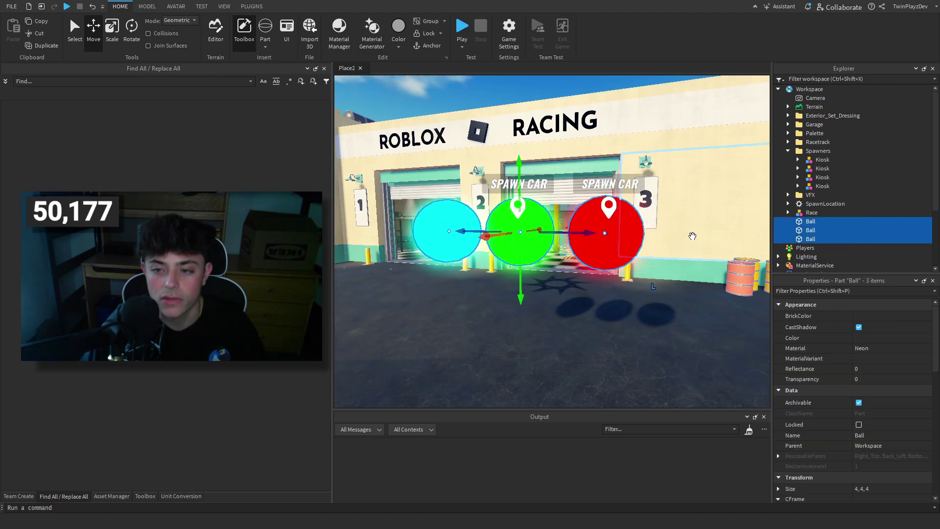
shift+click(546, 254)
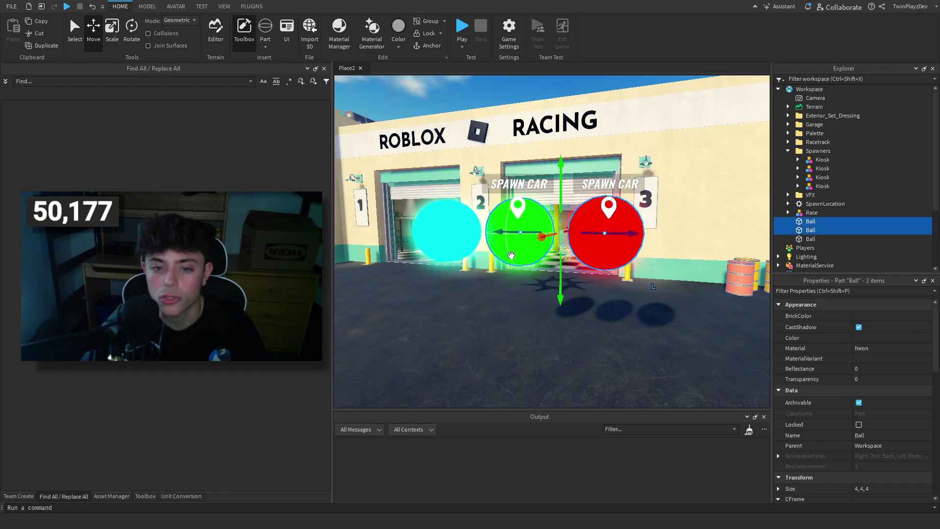
shift+click(430, 237)
key(ctrl+d)
drag(520, 186, 528, 122)
right_drag(528, 122, 528, 121)
key(a)
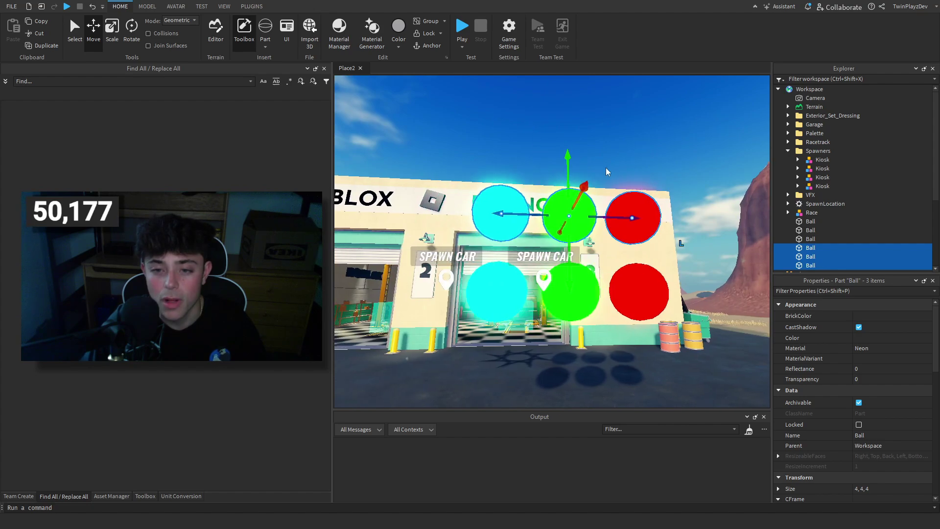
Select all six Ball parts in the Explorer and group them as a model
click(875, 224)
shift+click(868, 256)
shift+click(864, 261)
click(794, 213)
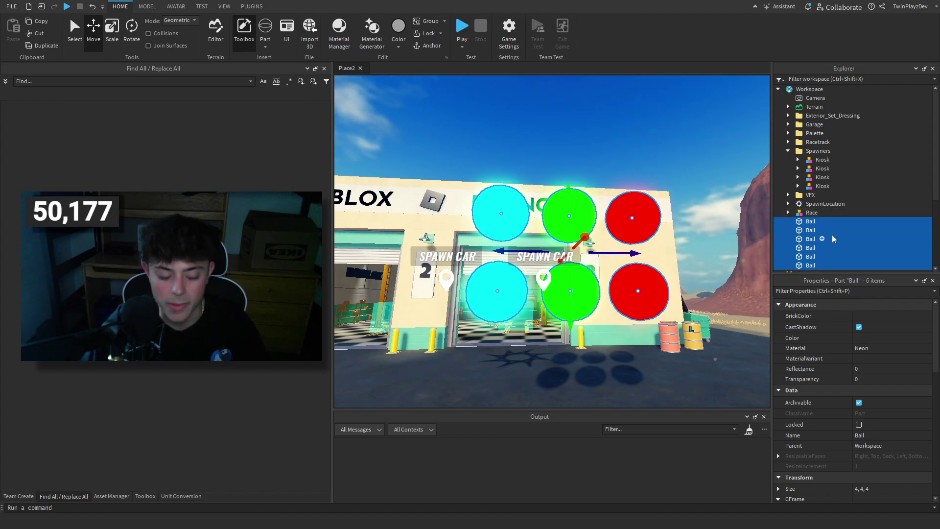
key(ctrl+g)
Rename the model that contains the six balls as Balls
right_click(811, 214)
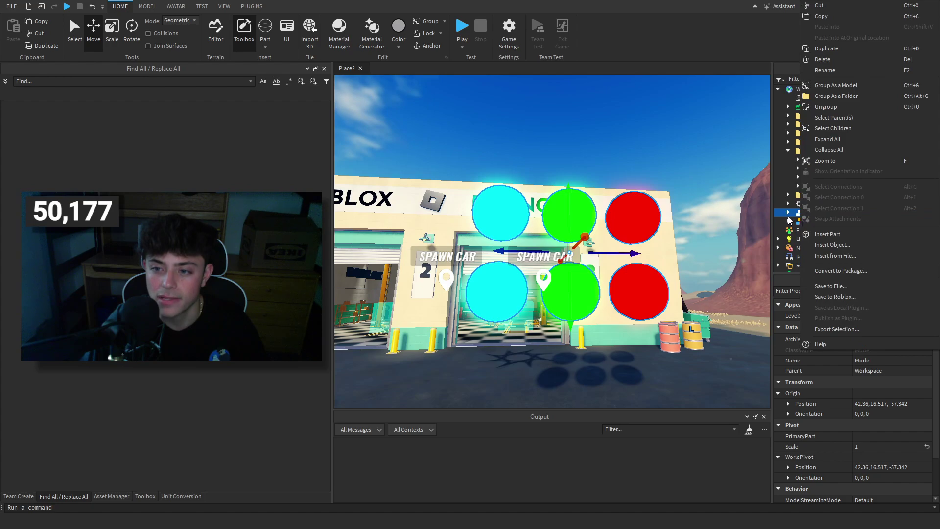
click(788, 214)
click(860, 360)
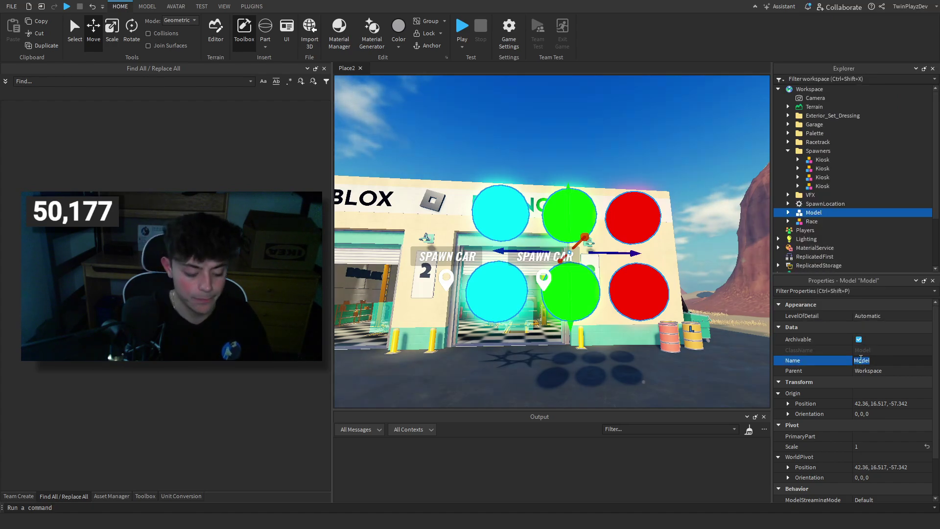
Shift the Balls model sideways, duplicate it, and place the copy beside the original
key(a)
right_drag(660, 221, 660, 222)
key(s)
drag(632, 201, 550, 203)
key(ctrl+d)
right_drag(549, 203, 549, 203)
drag(552, 206, 635, 211)
right_drag(635, 211, 635, 211)
key(a)
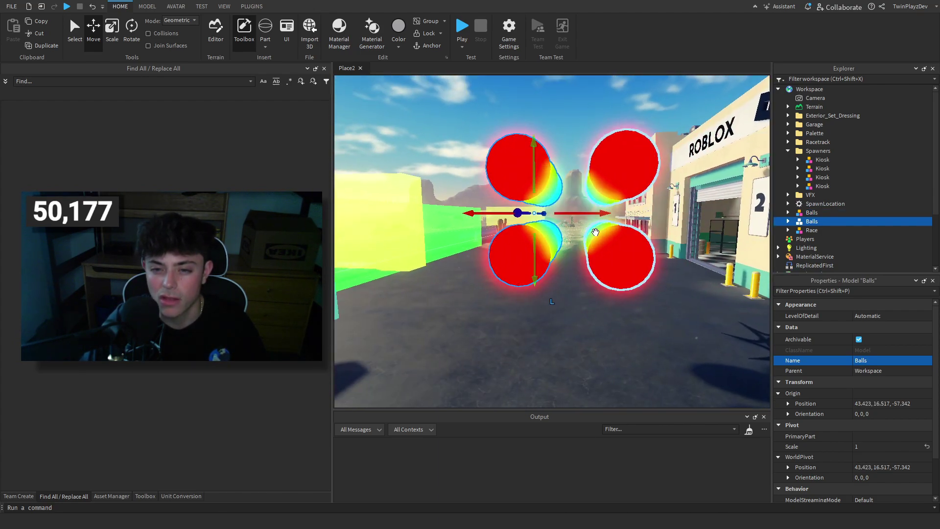
Group the two Balls models together into one model
ctrl+click(862, 214)
key(ctrl+g)
Duplicate the combined ball model, reposition the copy, and delete the copy
key(ctrl+d)
drag(606, 212, 472, 208)
right_drag(472, 208, 472, 208)
key(s)
key(d)
right_drag(586, 170, 585, 170)
key(s)
drag(562, 211, 623, 217)
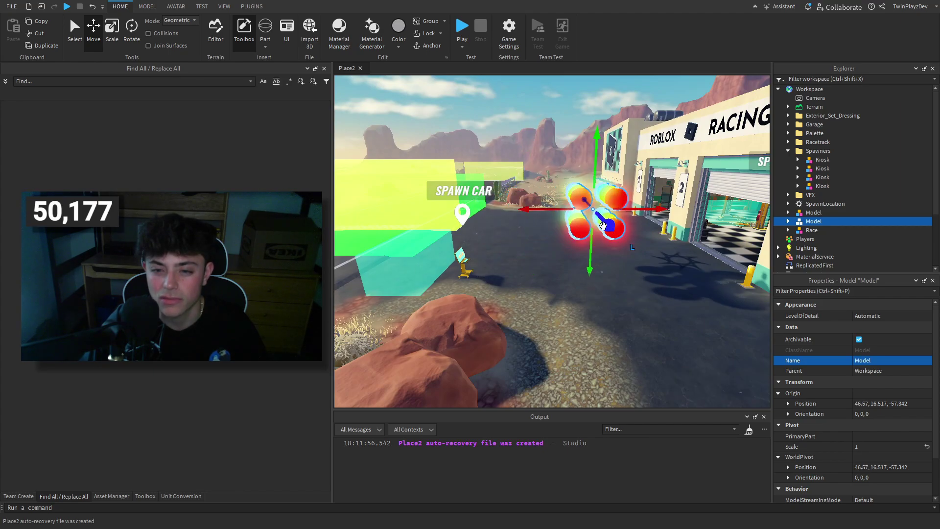
key(Delete)
View the finished ball arrangement near the Spawn Car kiosk and start a play test of the place
key(w)
right_drag(648, 261, 647, 260)
key(d)
key(d)
right_drag(543, 183, 609, 191)
key(s)
key(a)
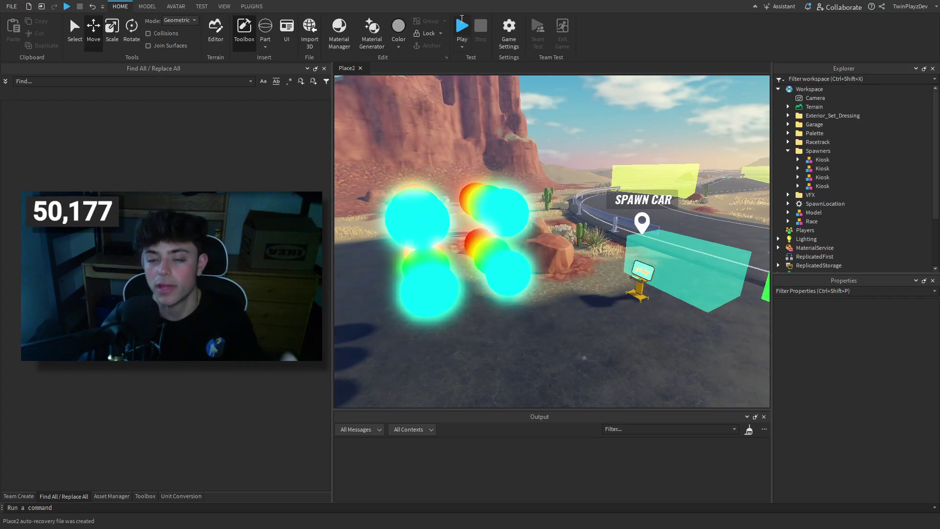
click(461, 20)
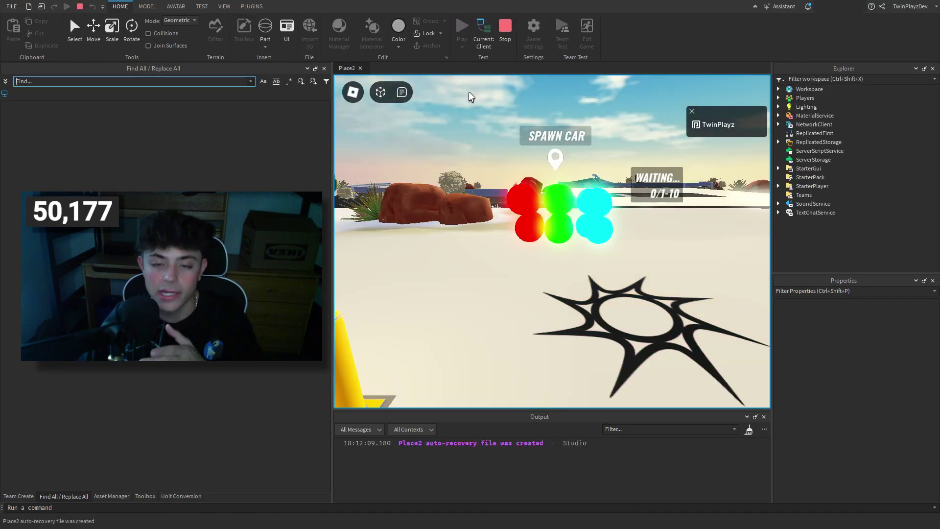
Walk the character through the unanchored glowing balls and over to the Spawn Car kiosk
right_drag(619, 213, 618, 215)
key(w)
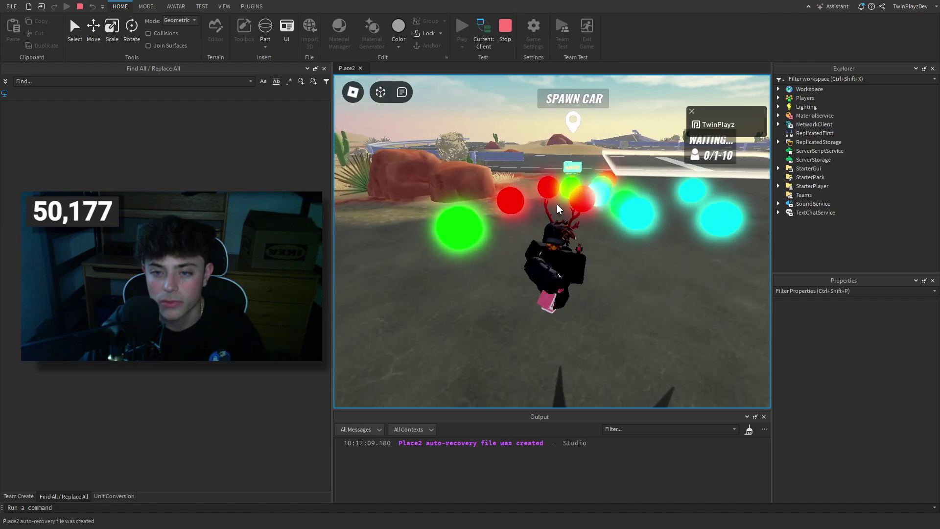
key(w)
right_drag(556, 204, 557, 205)
key(w)
key(w)
right_drag(727, 172, 727, 172)
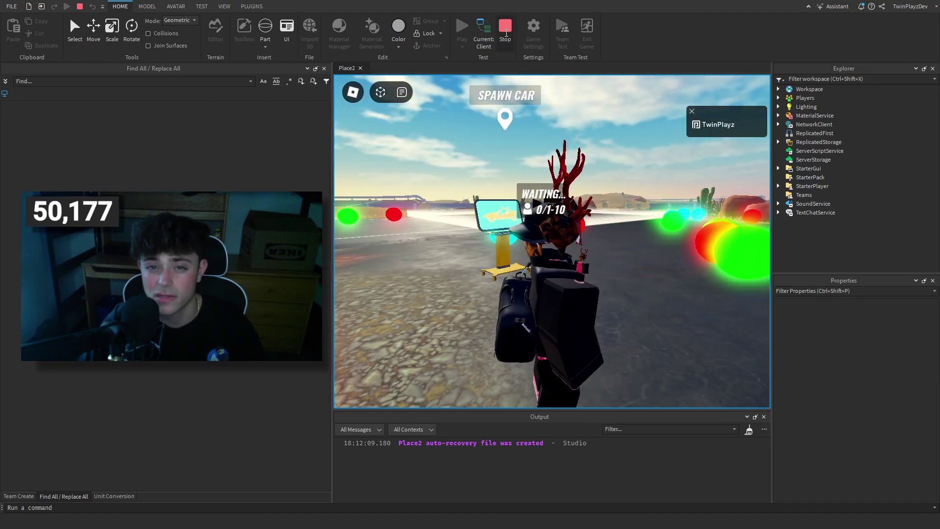
Switch the play test to the server view, look at the character from there, and return to the client view
click(484, 39)
right_drag(622, 176, 621, 176)
key(w)
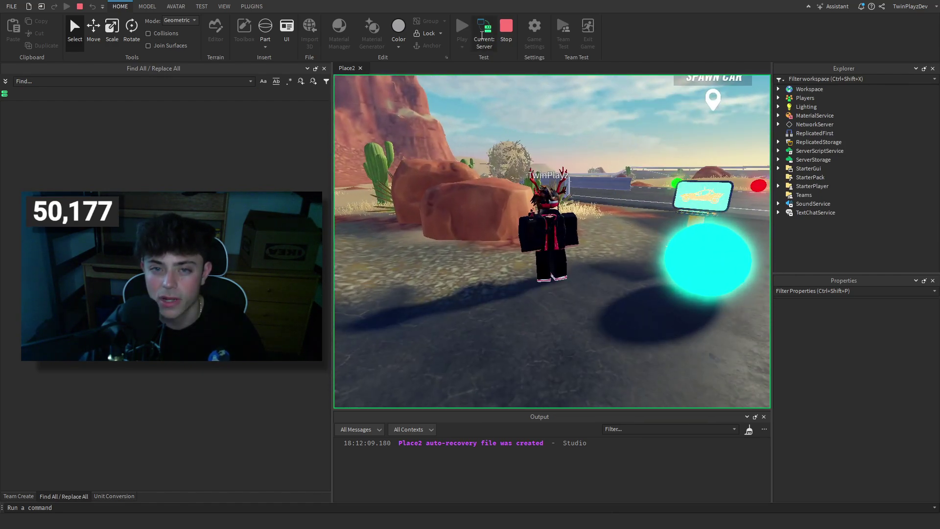
click(483, 38)
Spawn a car at the kiosk, walk the character around to it, and get in to drive
scroll(628, 216, down, 3)
key(e)
right_drag(628, 215, 639, 219)
key(w)
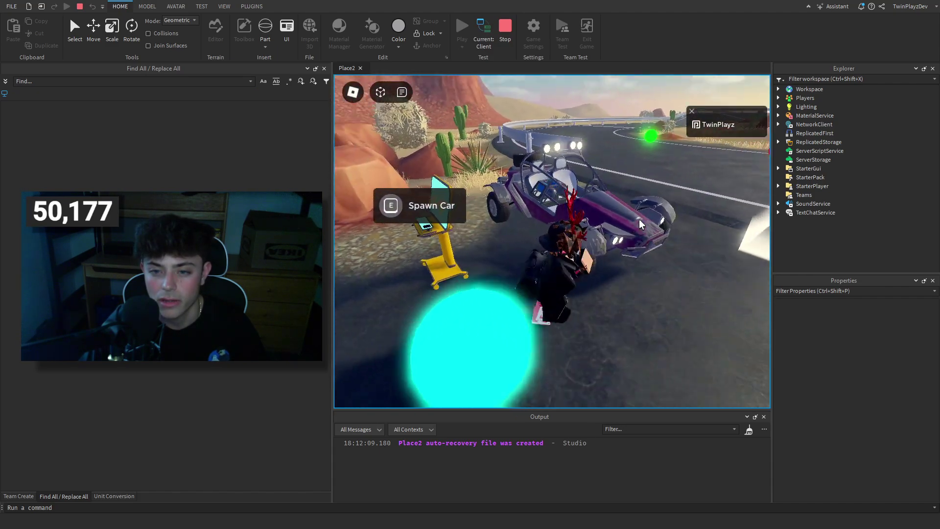
key(w)
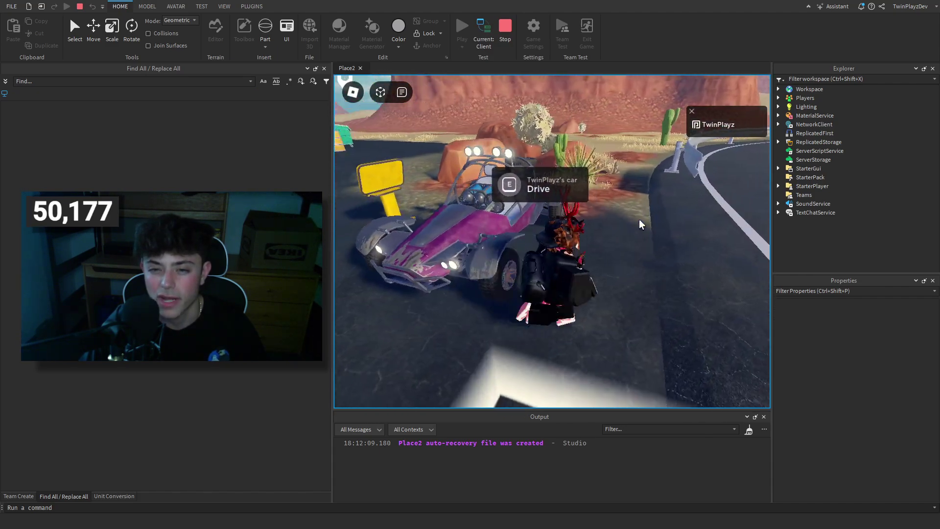
key(e)
right_drag(658, 200, 644, 199)
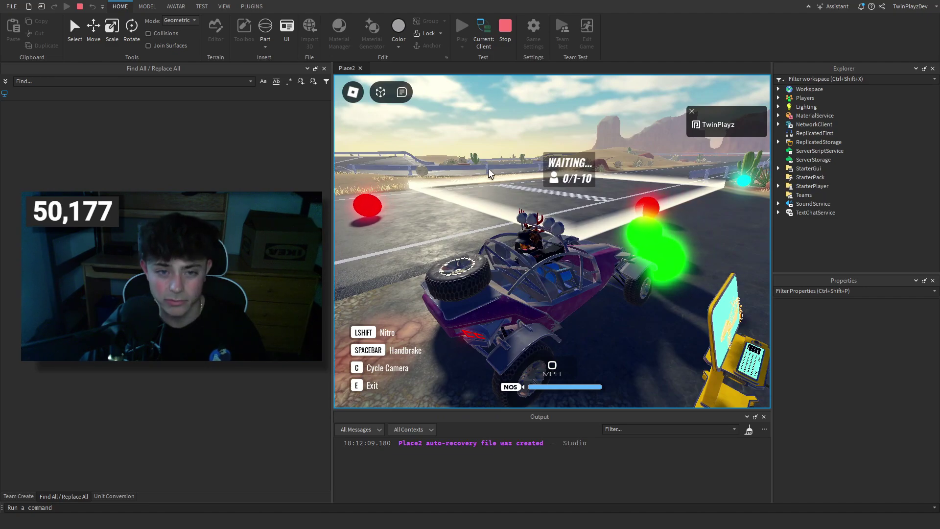
Lower the play test's volume to three bars in the in-game settings and resume the game
click(353, 92)
click(485, 121)
click(522, 324)
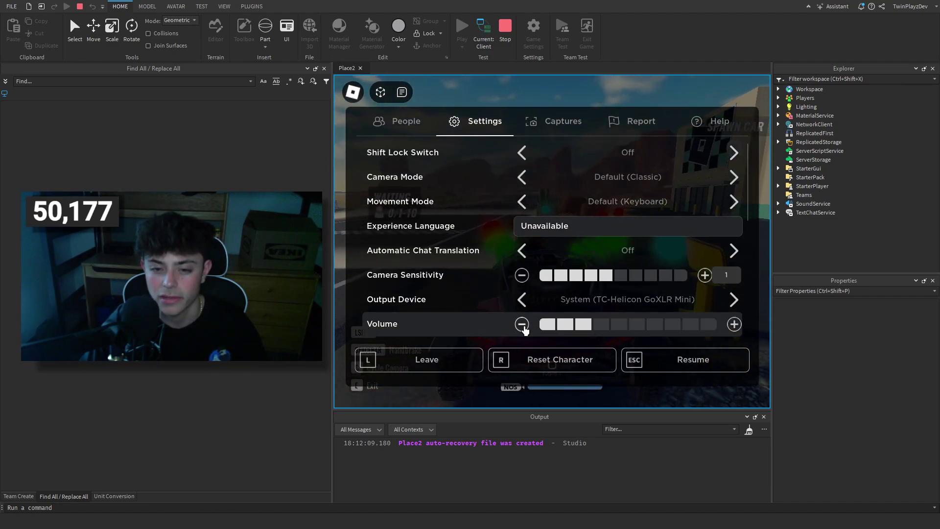
key(Escape)
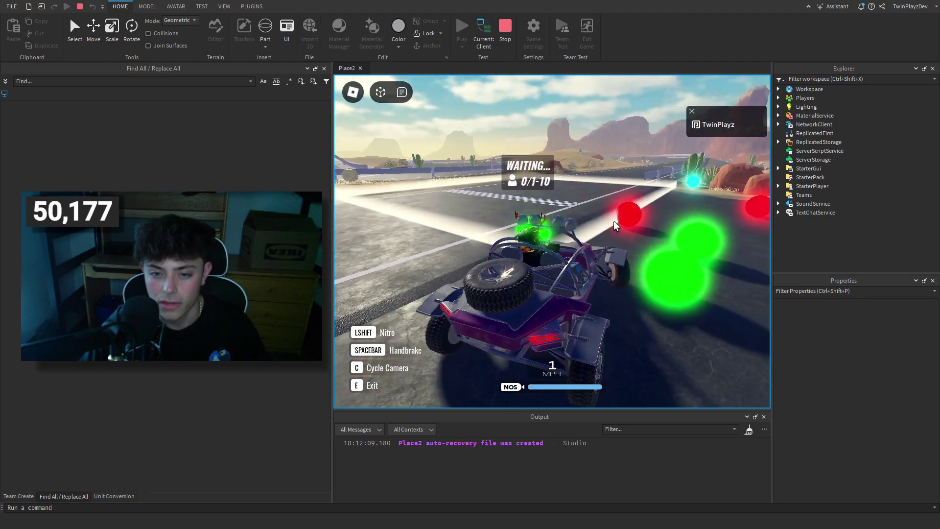
Drive the car into the race start zone, keep it inside, and cycle the camera to the driver's view and back
key(w)
key(a)
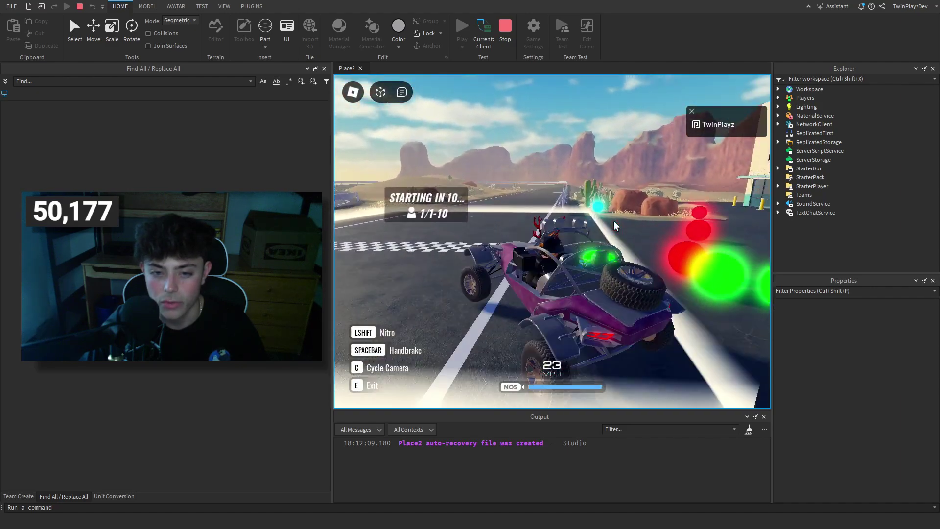
key(w)
key(d)
key(s)
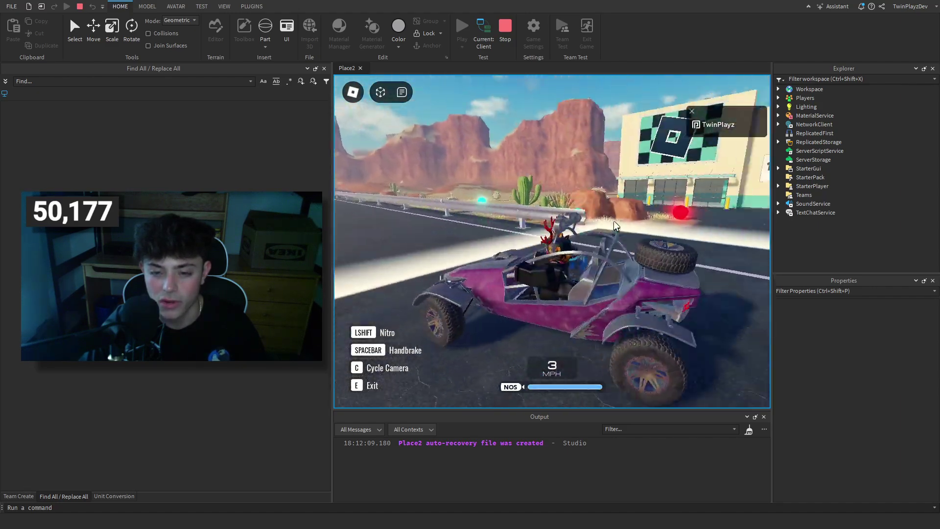
key(d)
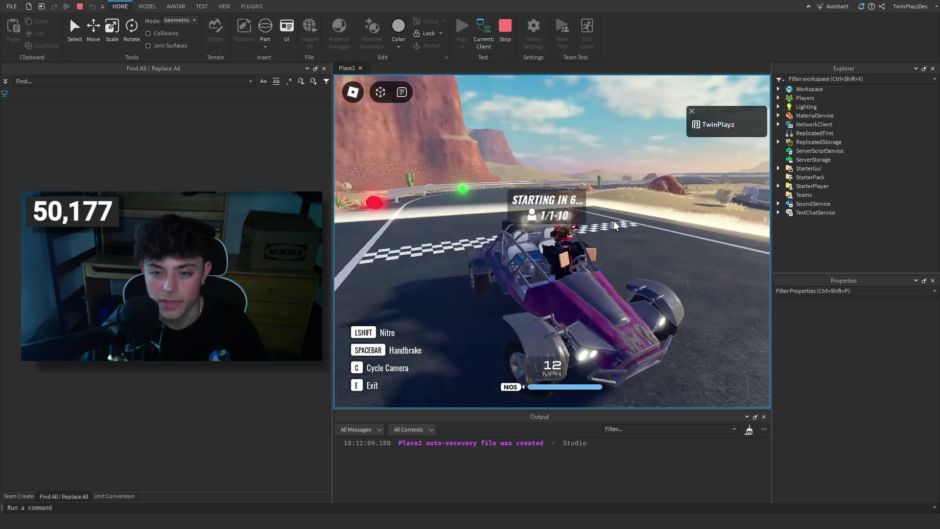
key(c)
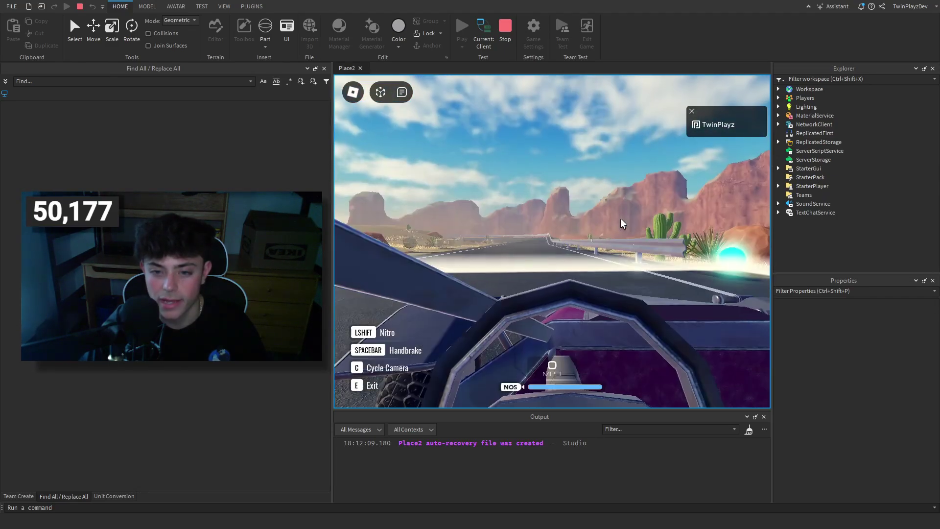
key(c)
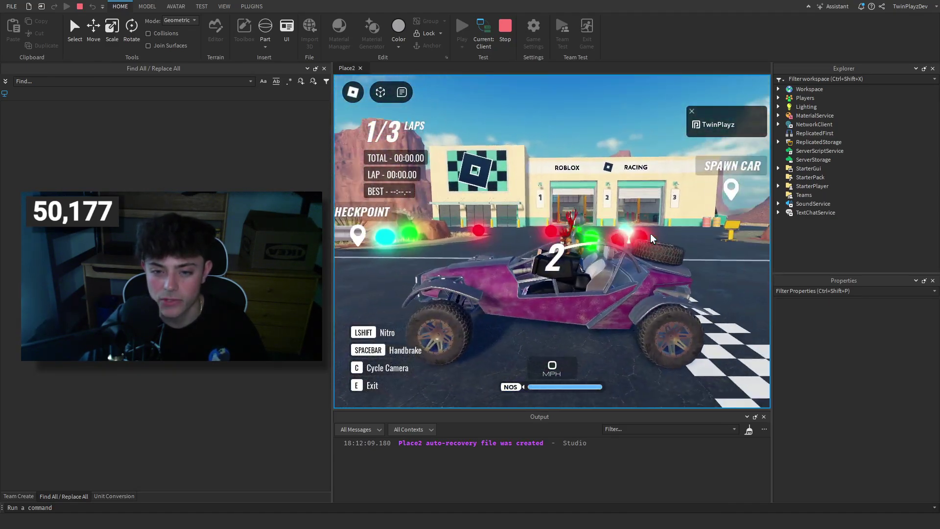
Start the race when the countdown ends and drive through the first checkpoint with a nitro boost
key(w)
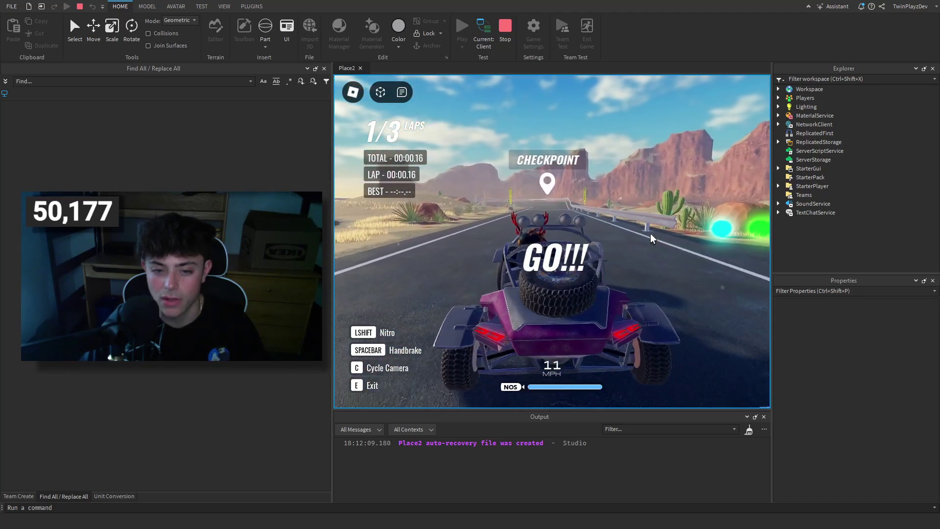
key(shift)
key(d)
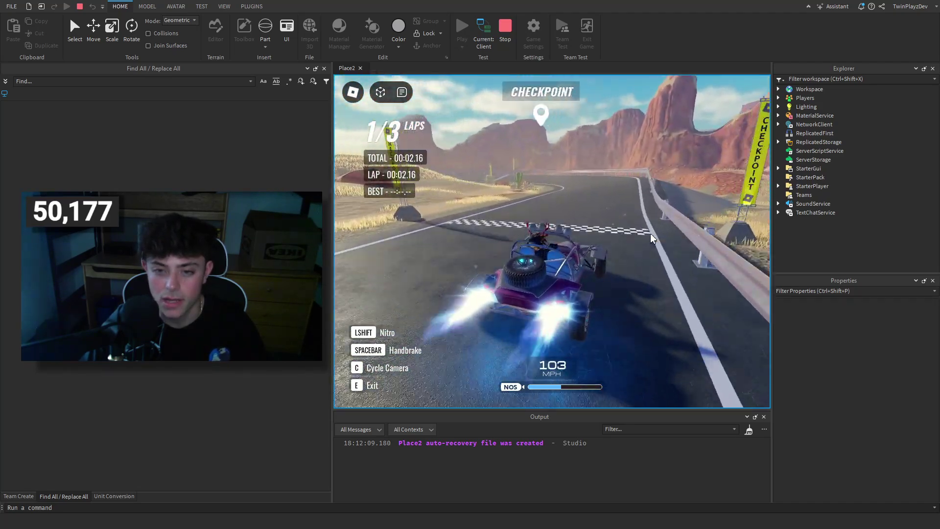
key(a)
key(d)
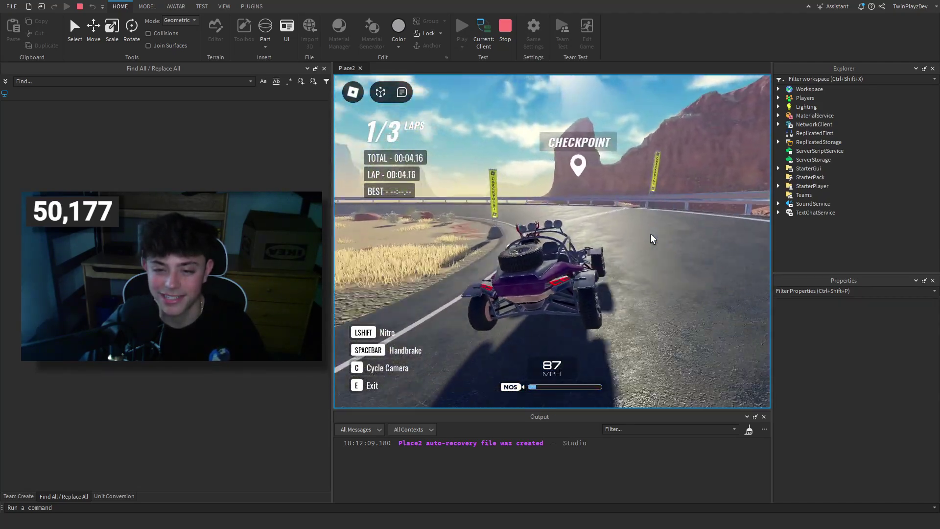
Continue the first lap around the curves with another nitro boost, steering the car past the roadside rocks toward the following checkpoints
key(a)
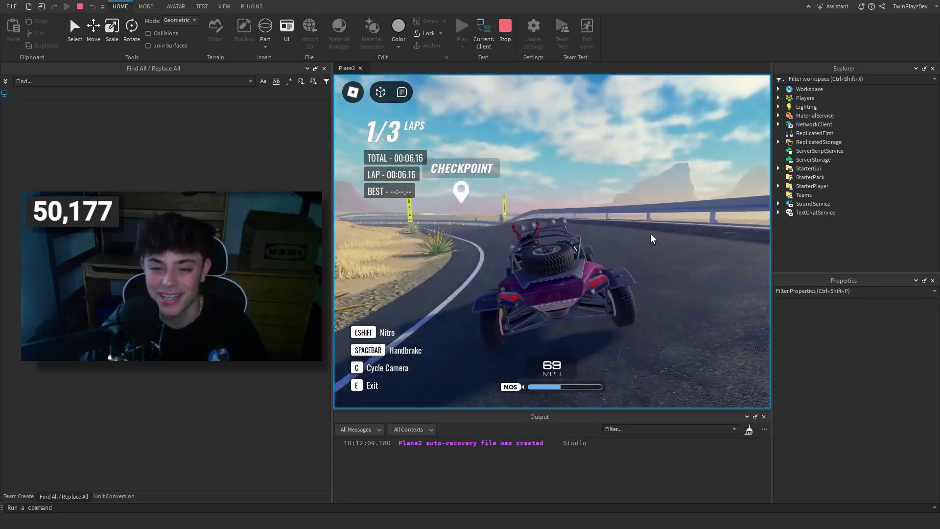
key(a)
key(shift)
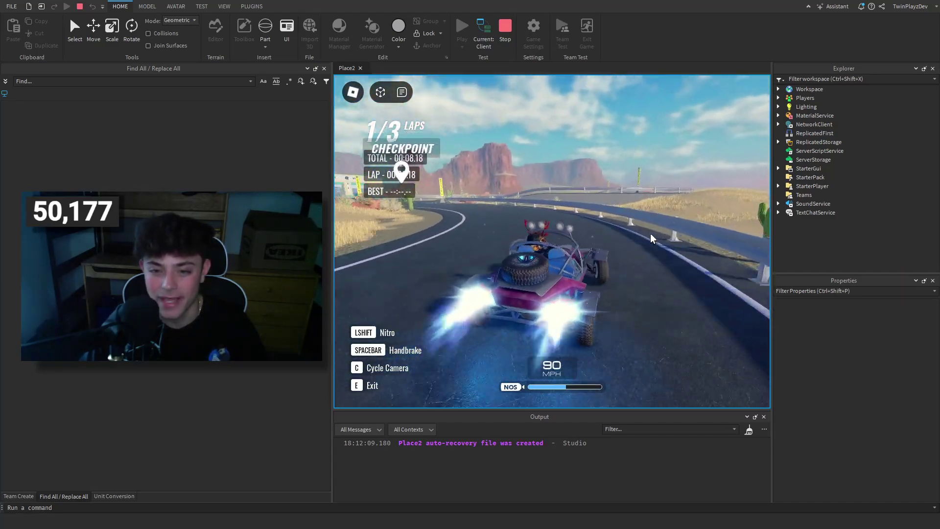
key(a)
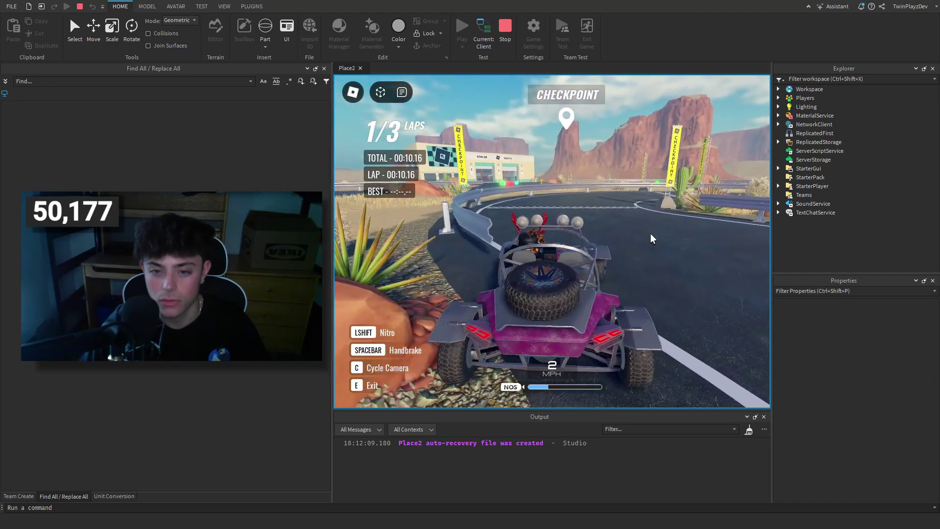
key(d)
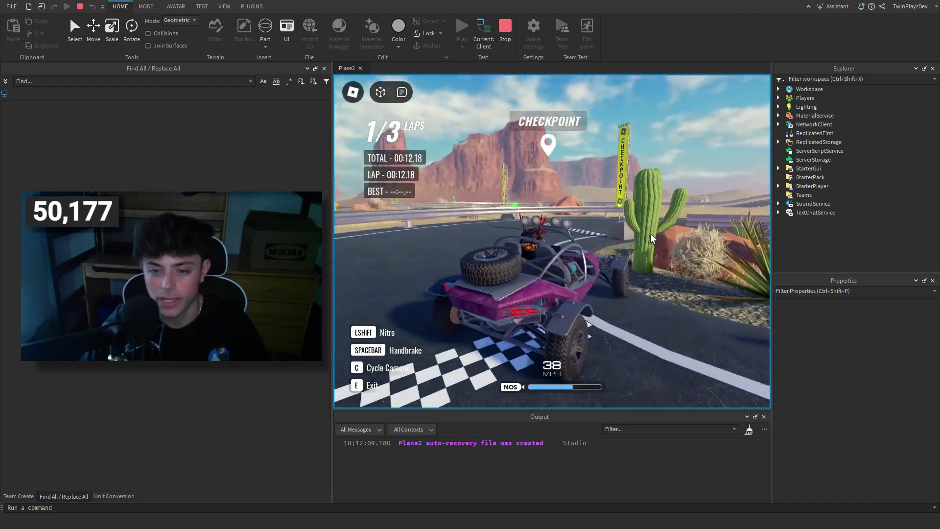
key(s)
key(w)
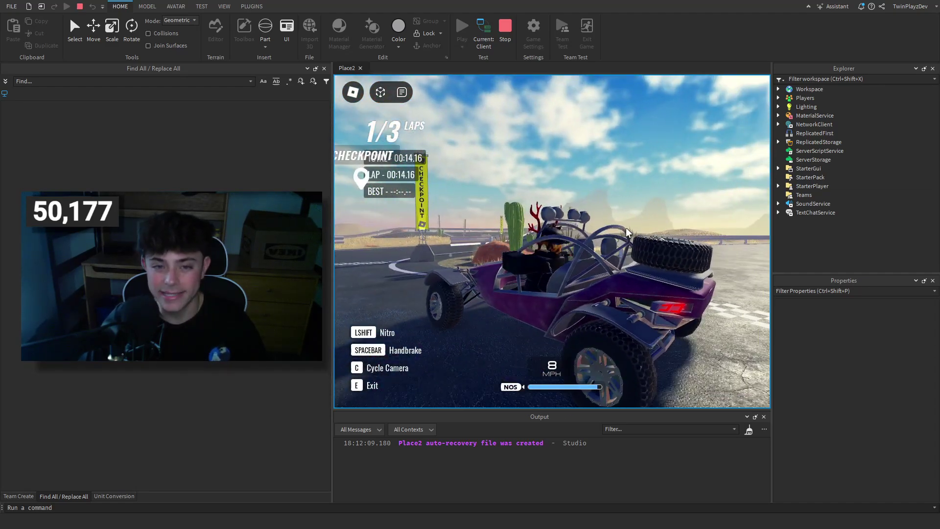